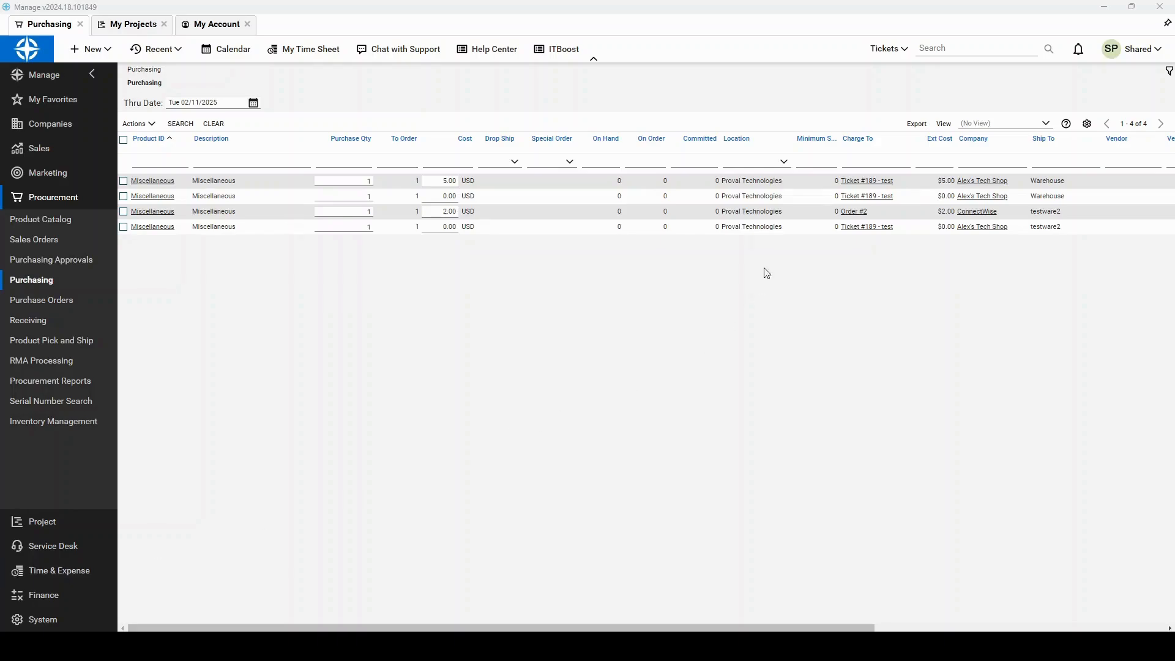
- Create a purchase order for all listed products with ProVal Technologies as the vendor, searching companies beyond the Vendor type
click(123, 139)
click(140, 123)
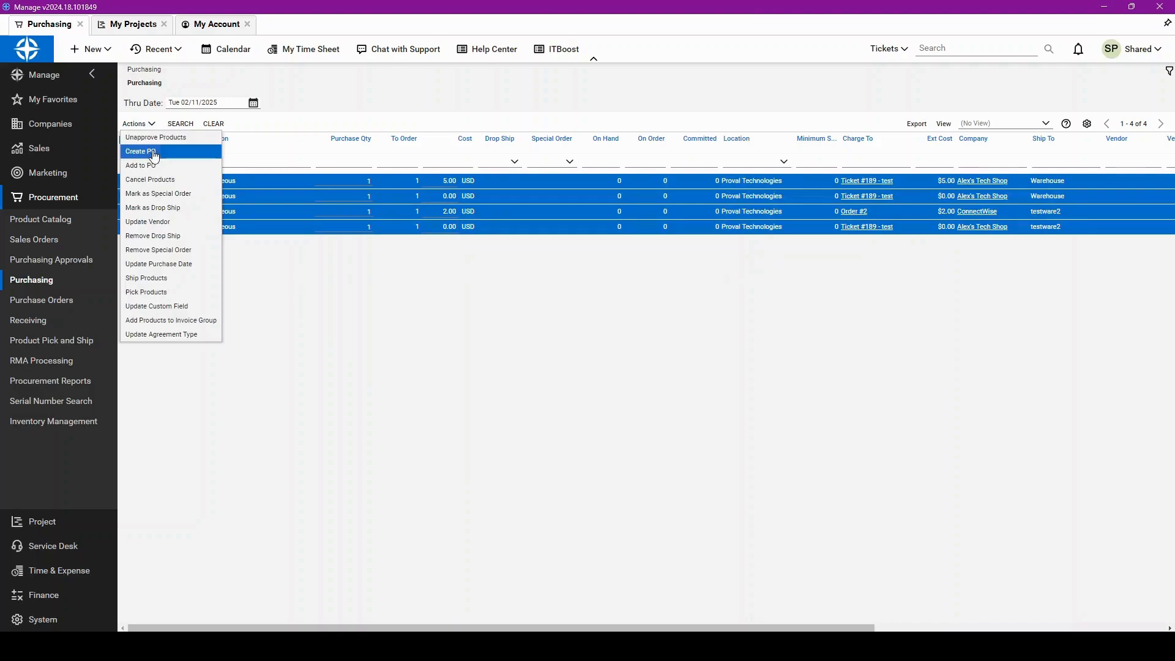
click(153, 151)
click(690, 272)
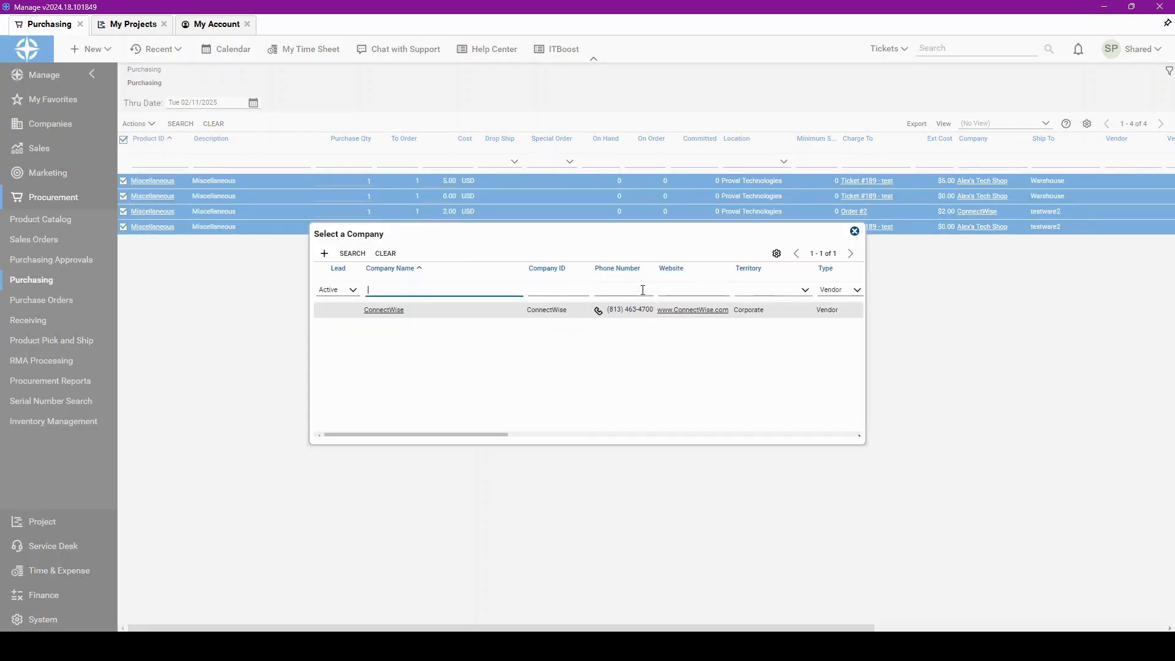
click(855, 291)
click(835, 306)
click(433, 289)
key(Return)
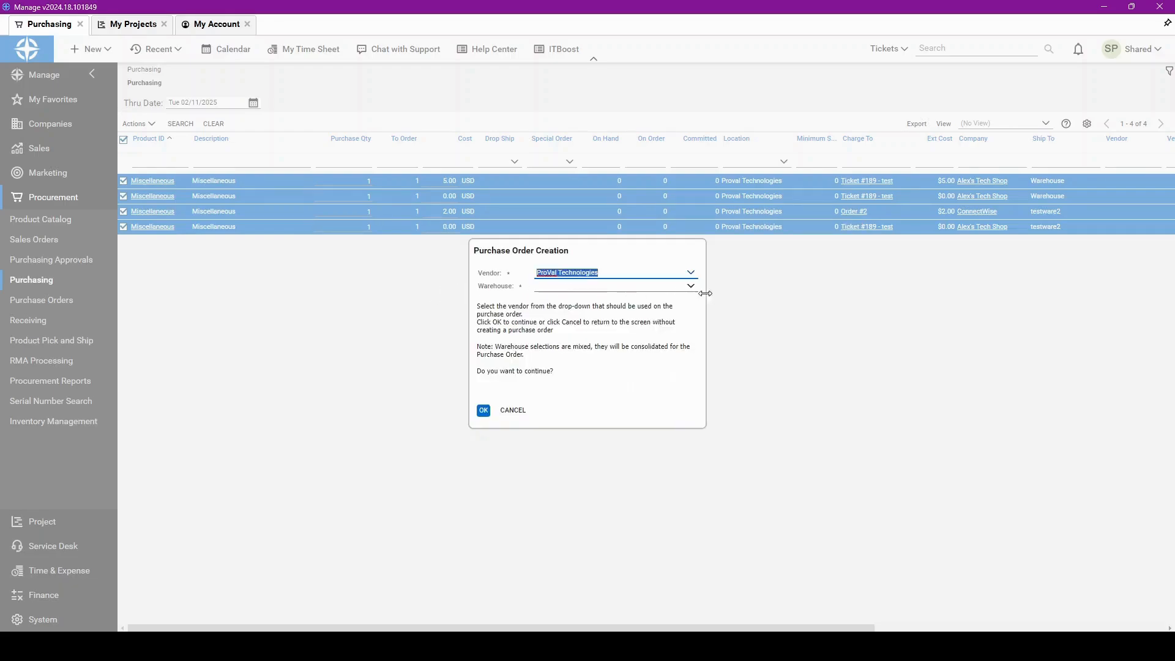
click(482, 410)
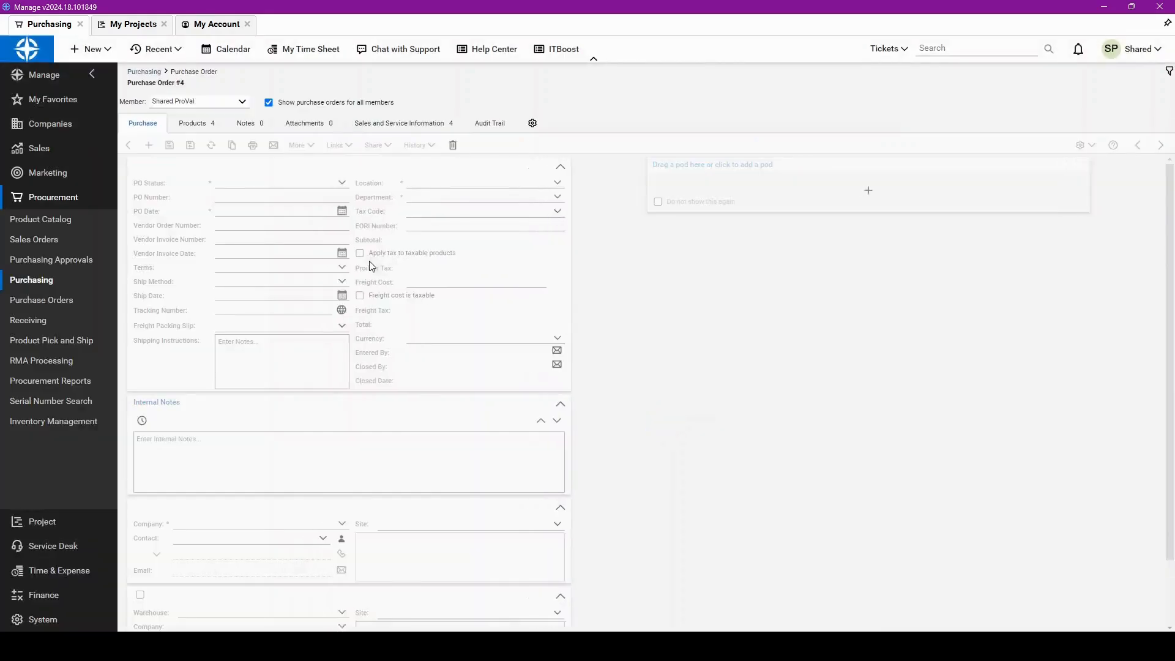
- View the new purchase order's products and the actions available for receiving them
click(197, 124)
click(156, 145)
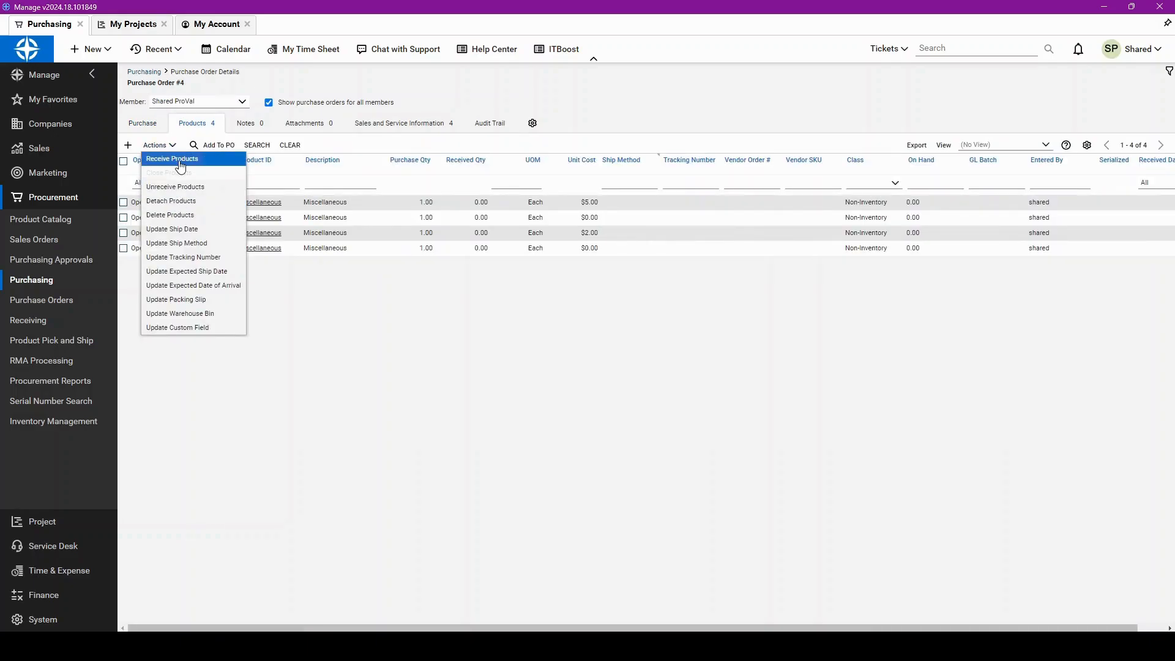
click(216, 407)
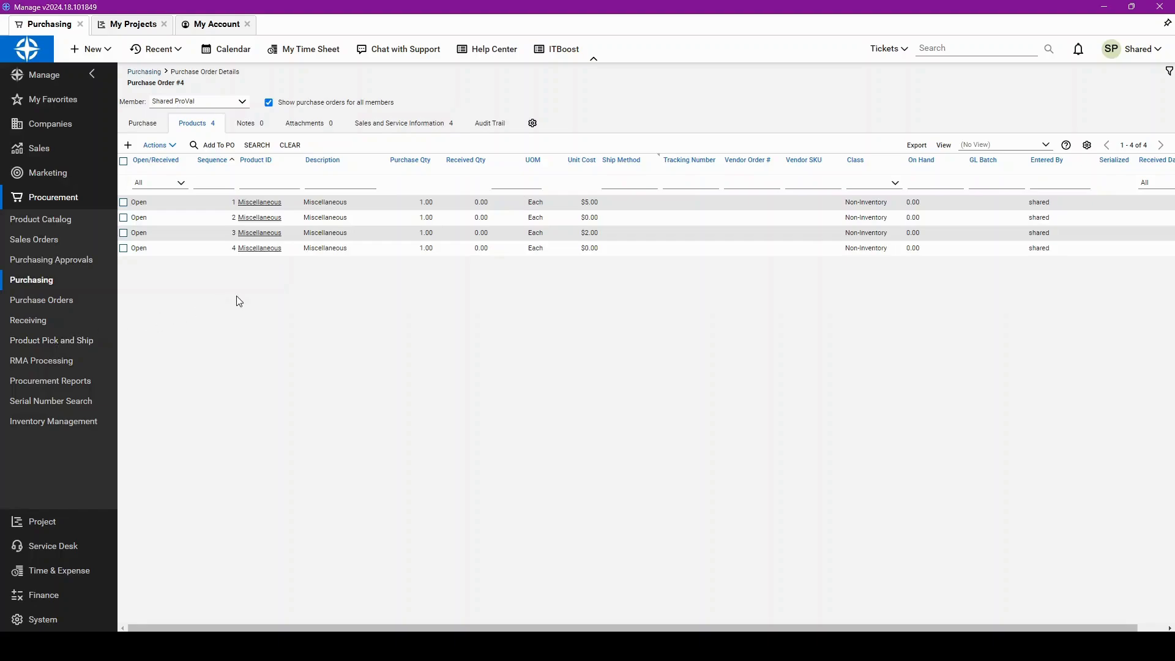
- Delete the newly created purchase order from its purchase details
click(151, 125)
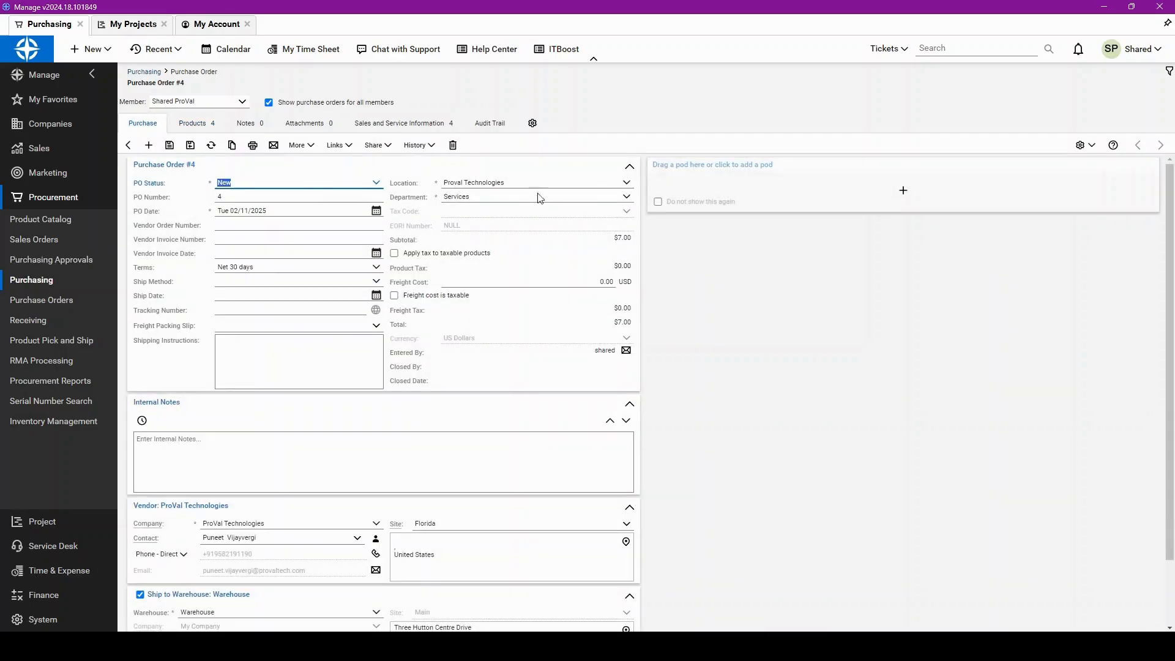
click(453, 145)
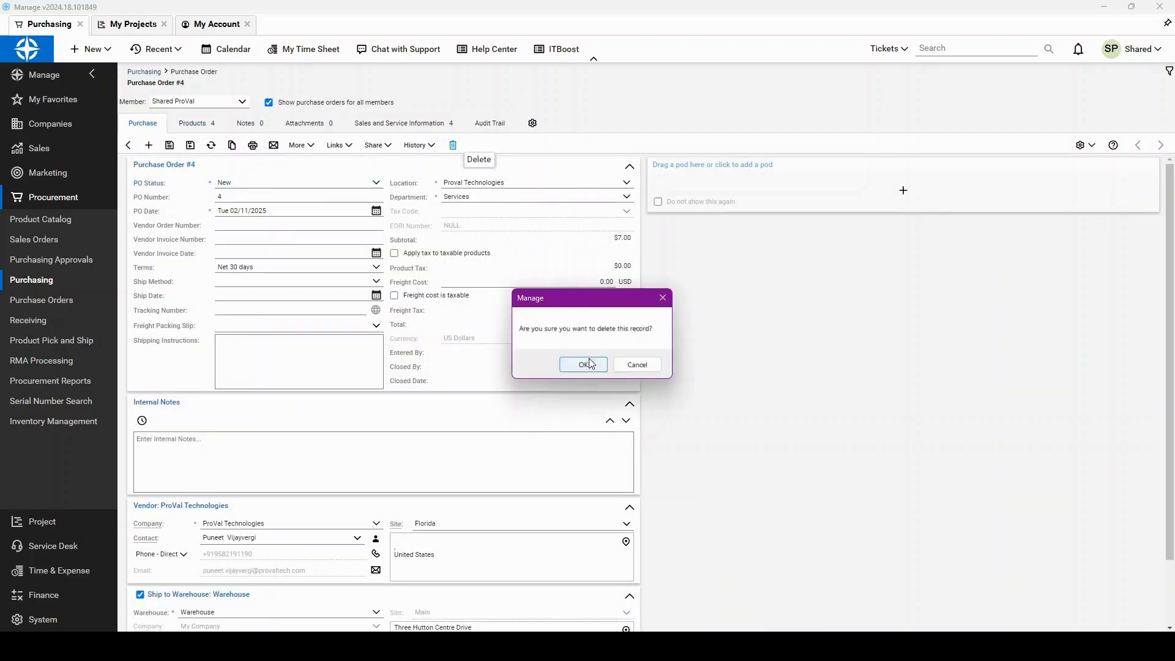
click(584, 364)
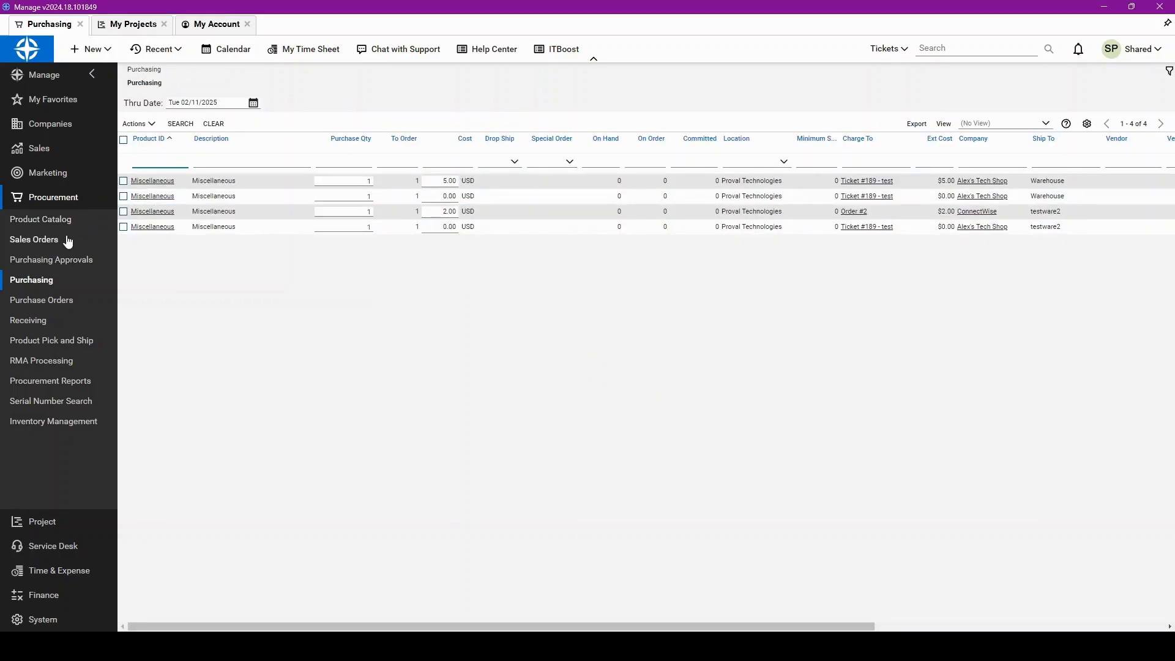
- Show the Not Shipped list in Product Pick and Ship and move the Product Class column directly after Line #
click(66, 343)
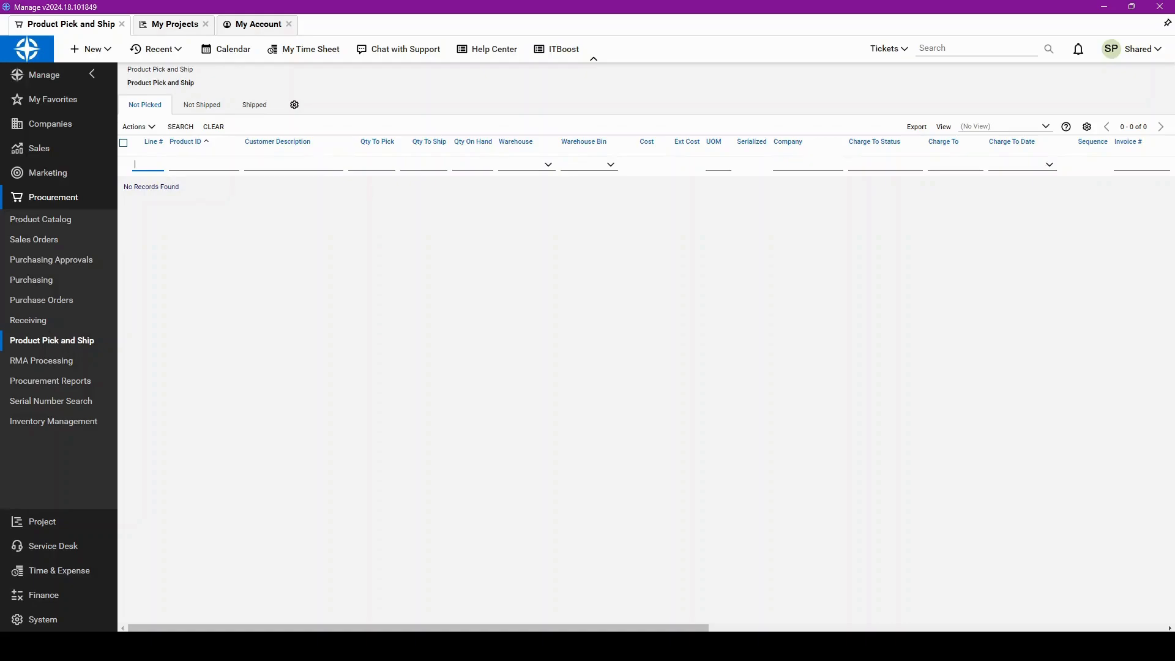
click(189, 108)
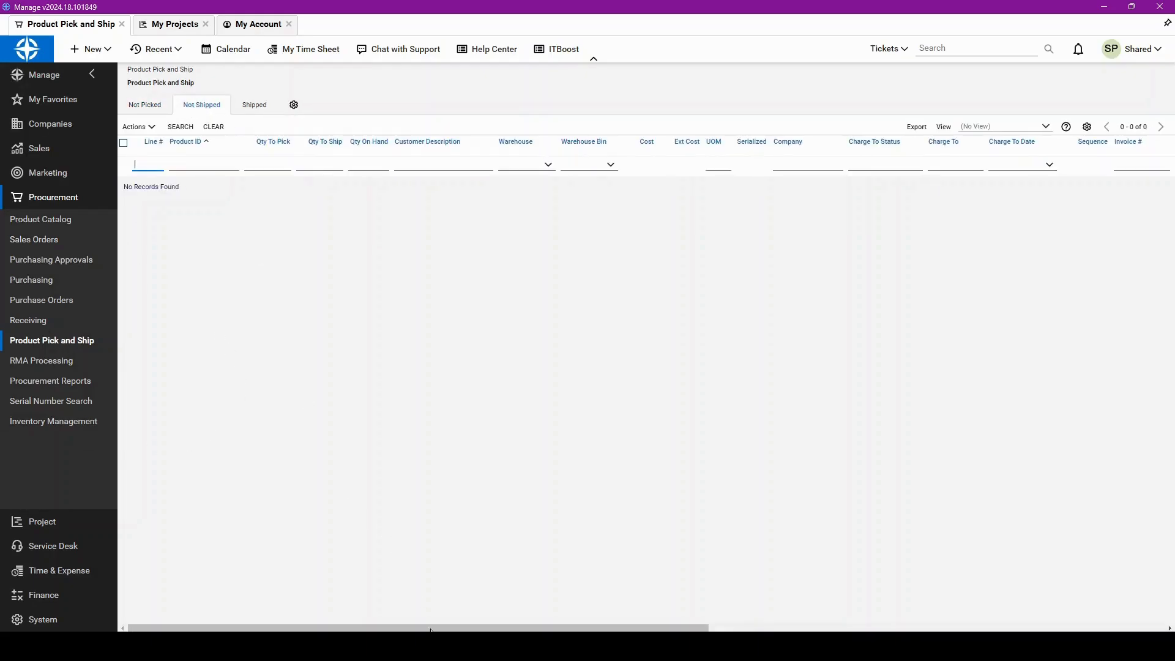
drag(416, 628, 646, 628)
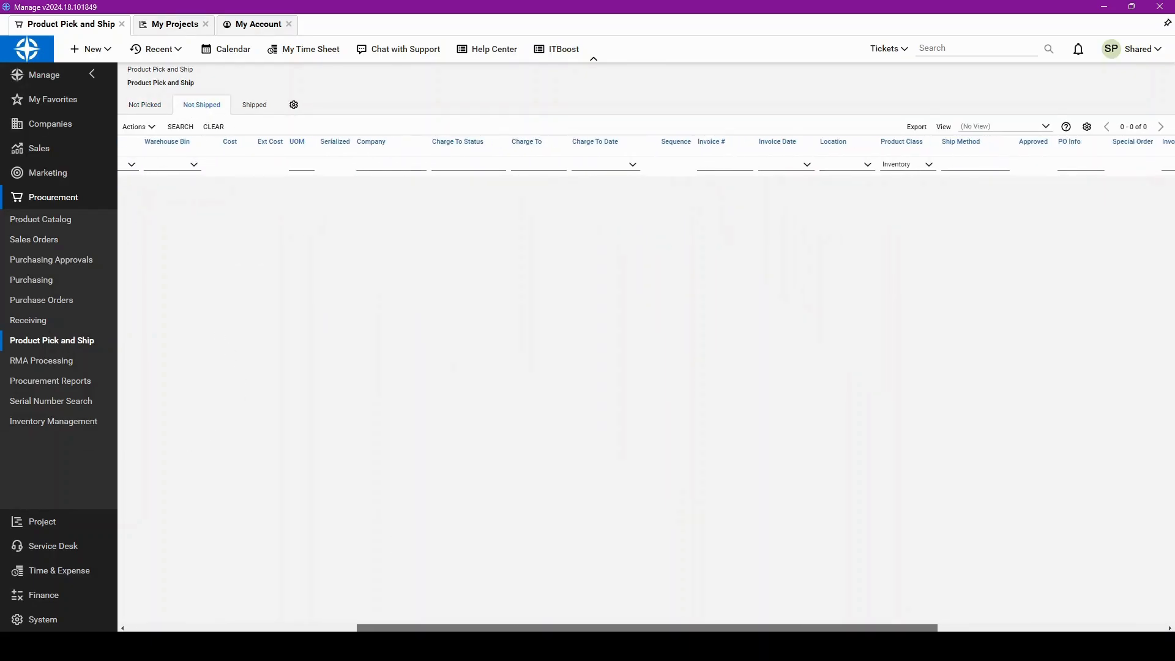
drag(906, 141, 178, 164)
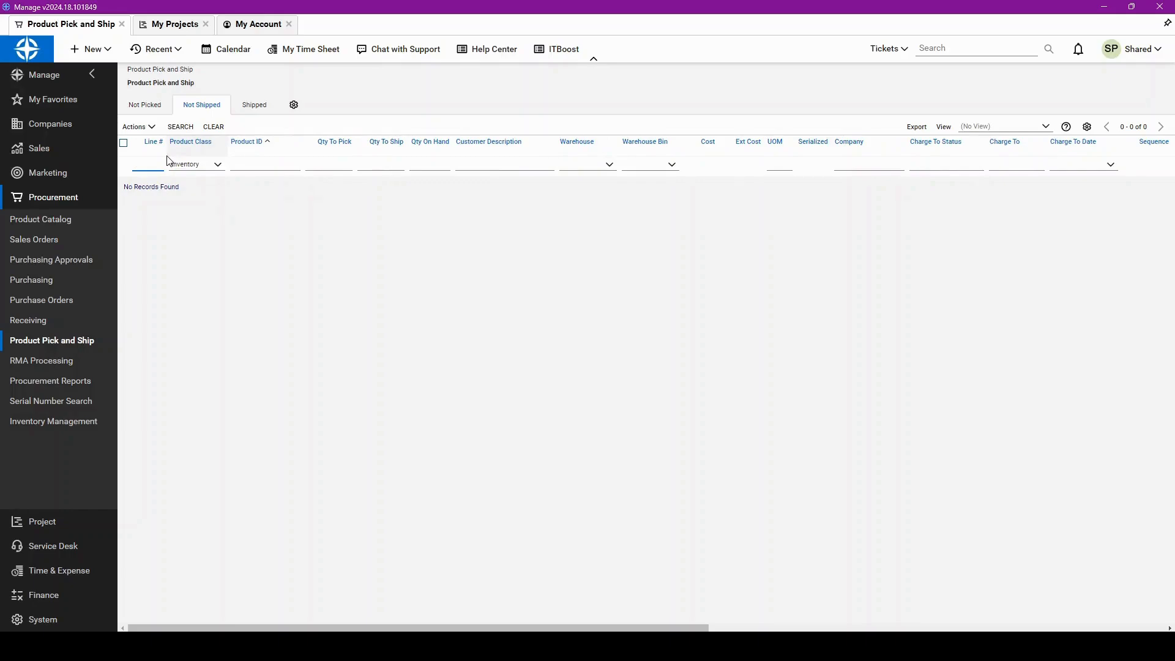
- Search the Not Shipped products with the Product Class filter set to All
click(217, 165)
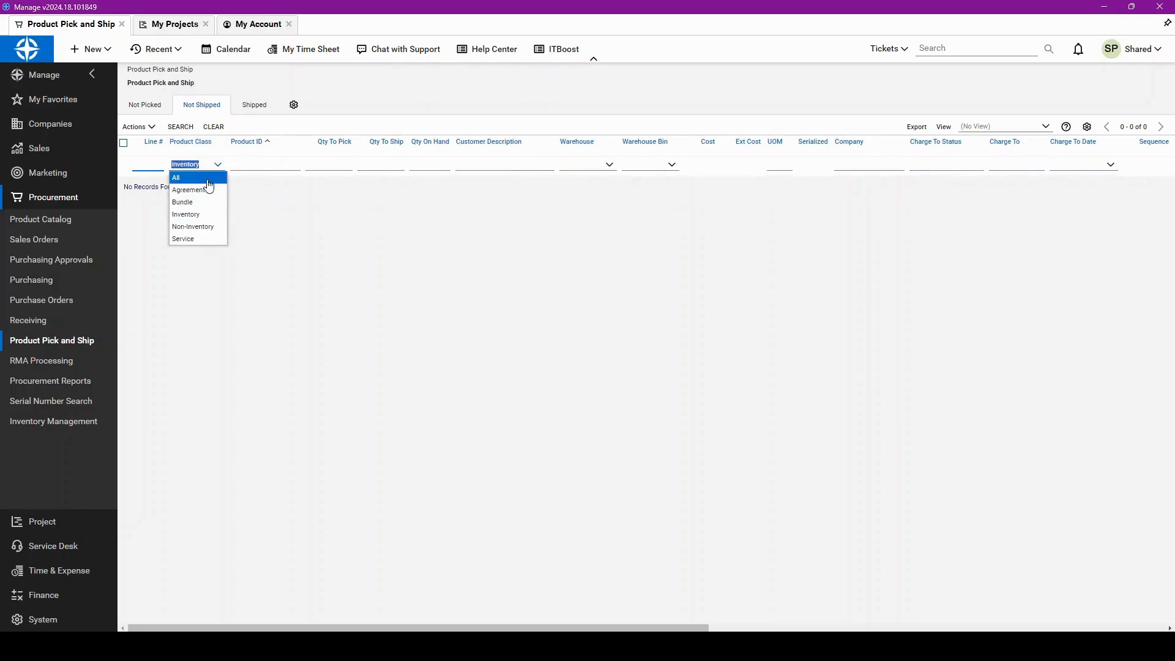
click(207, 180)
click(179, 126)
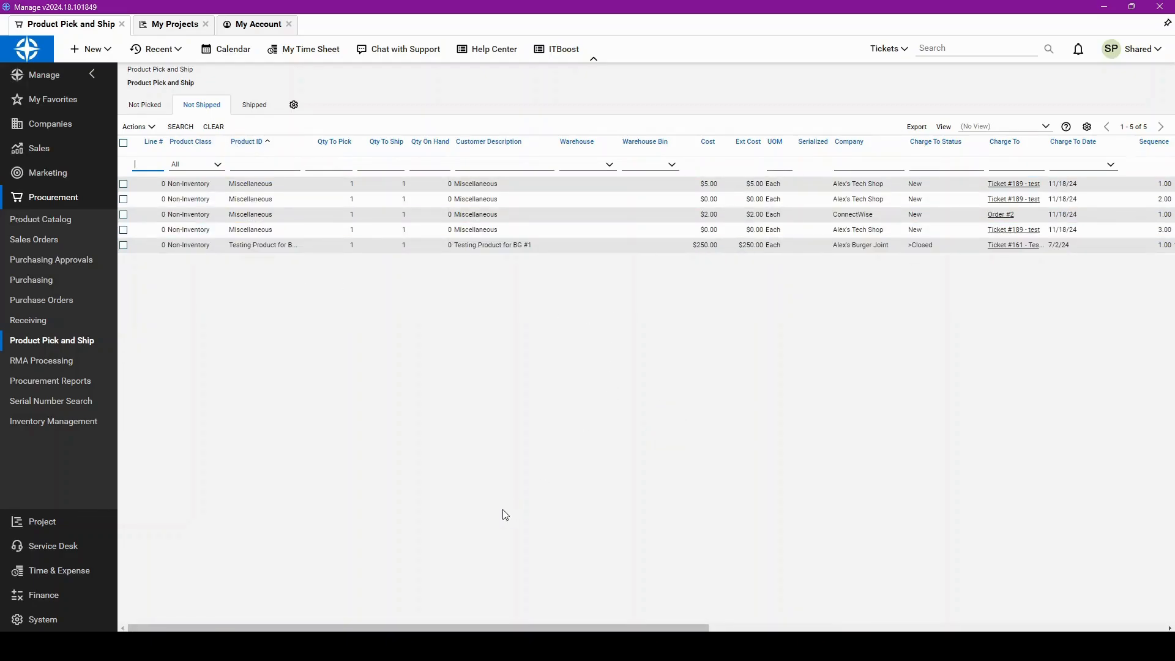
- Move the Invoice # and Invoice Date columns directly after Product Class in the Not Shipped list
drag(453, 628, 681, 628)
drag(790, 144, 223, 150)
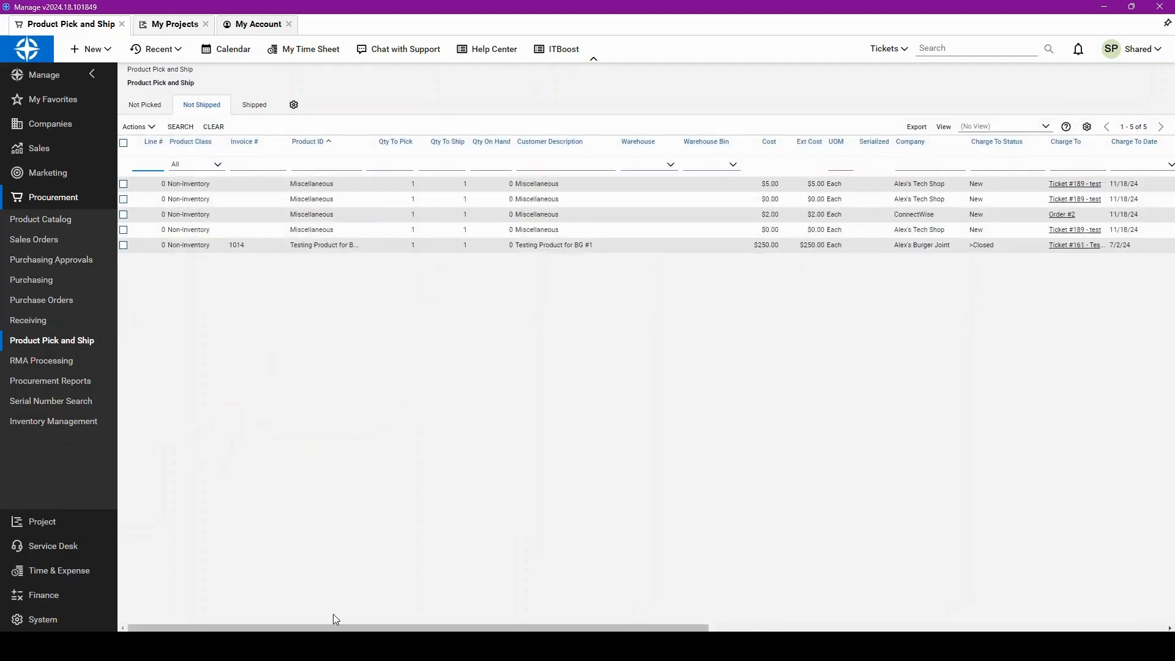
drag(336, 628, 562, 628)
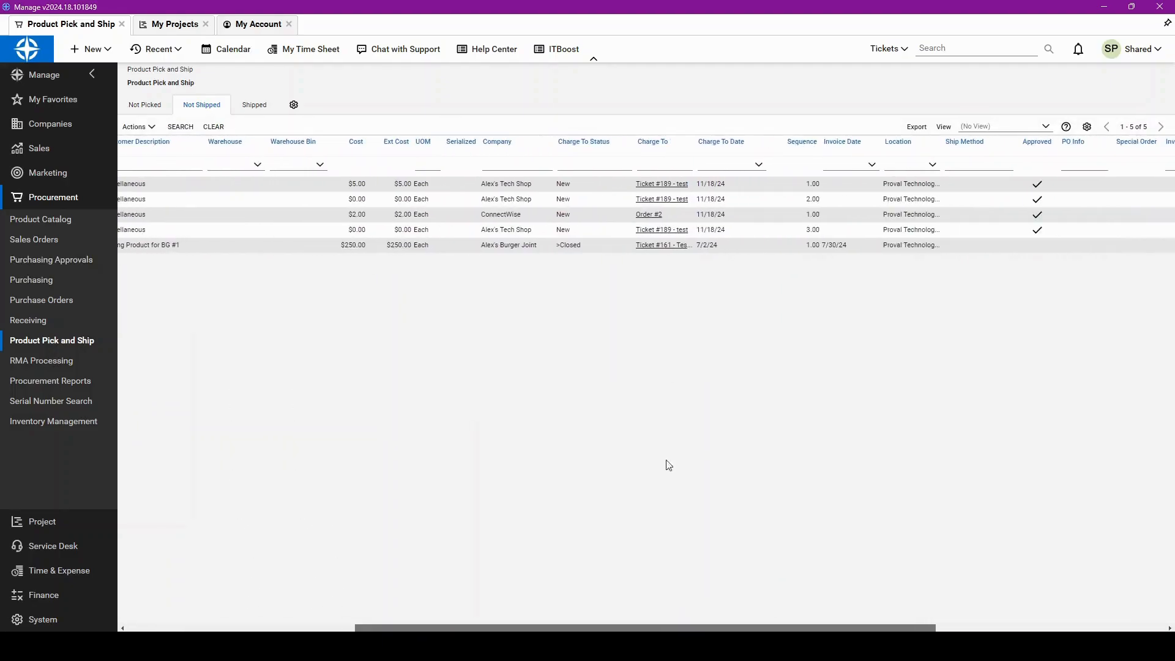
drag(839, 152, 289, 159)
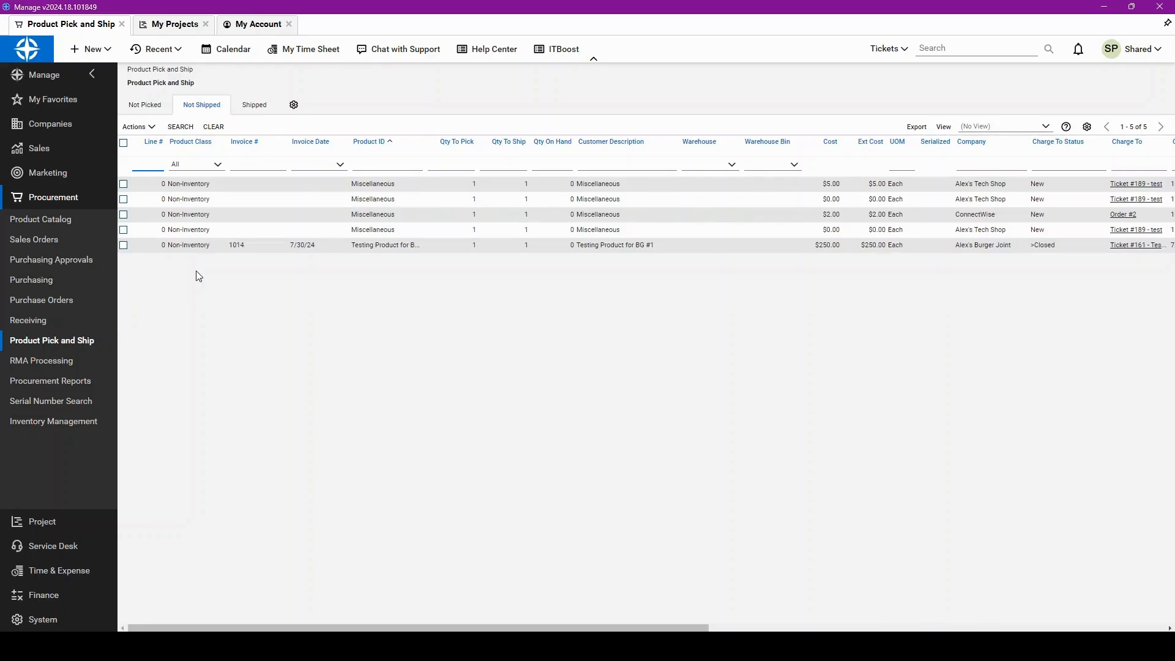
click(123, 144)
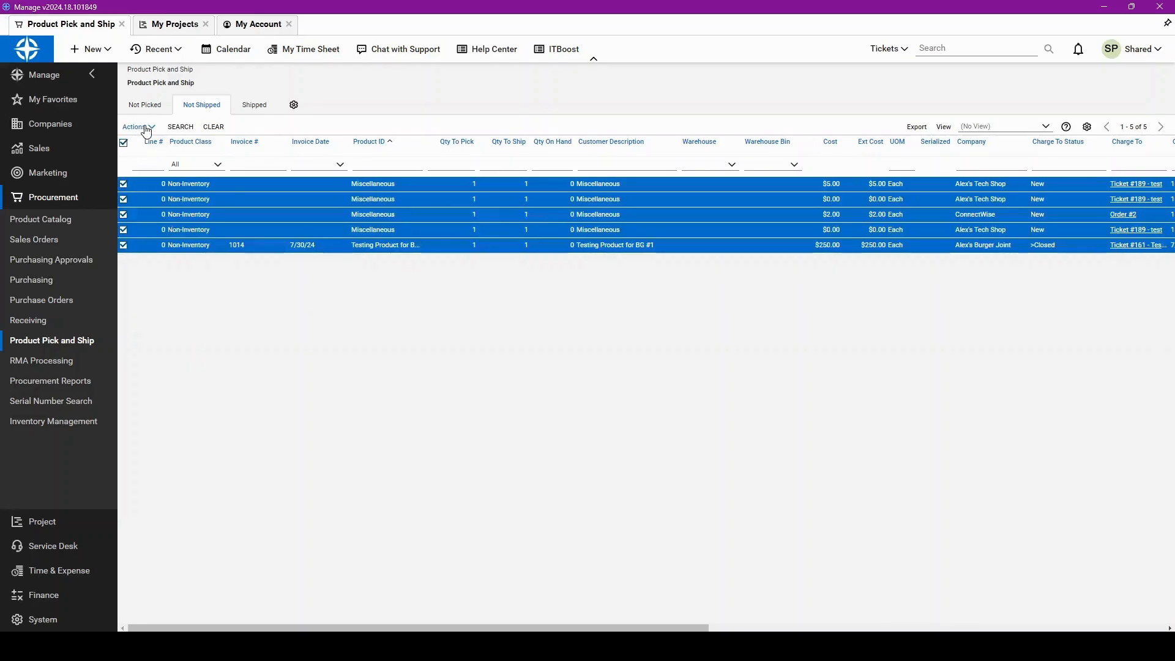
click(146, 127)
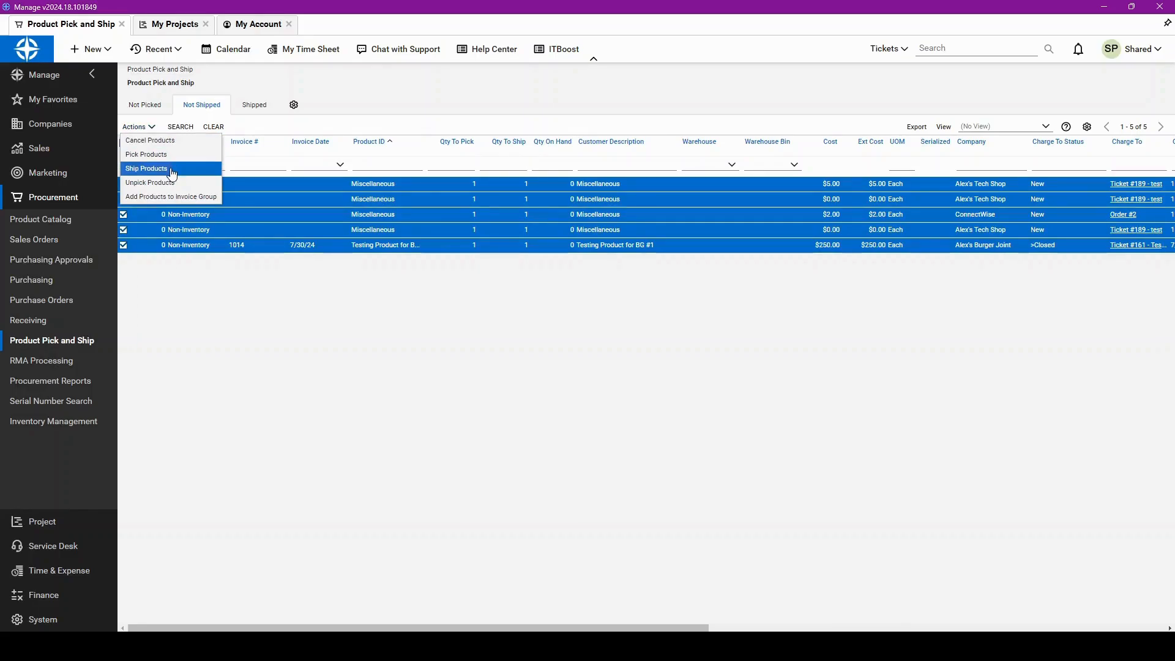
click(178, 354)
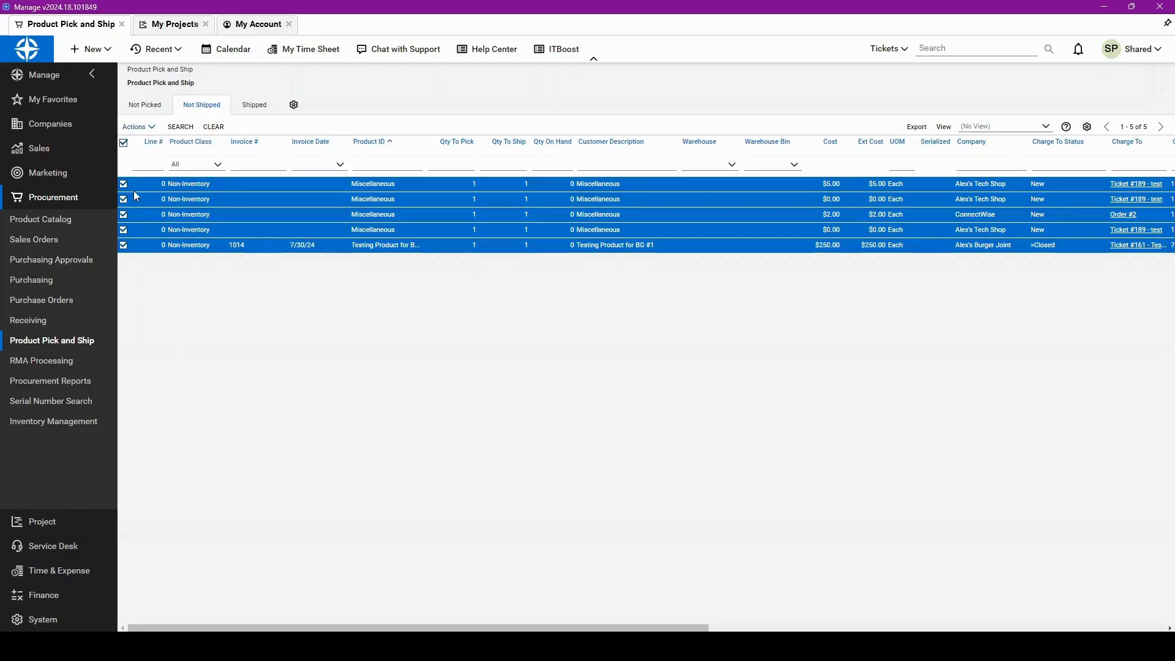
click(124, 142)
- Ship the $5.00 Miscellaneous product for Alex's Tech Shop from Warehouse, Default Bin, with pick/ship date Tue 02/11/2025
click(123, 184)
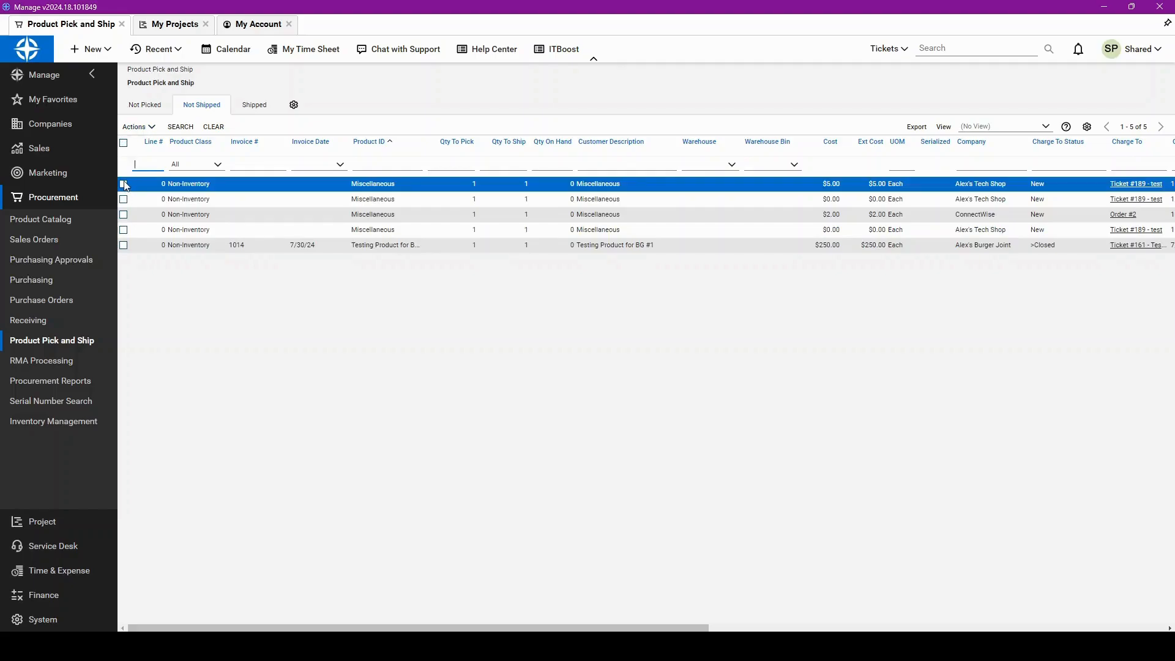
click(138, 127)
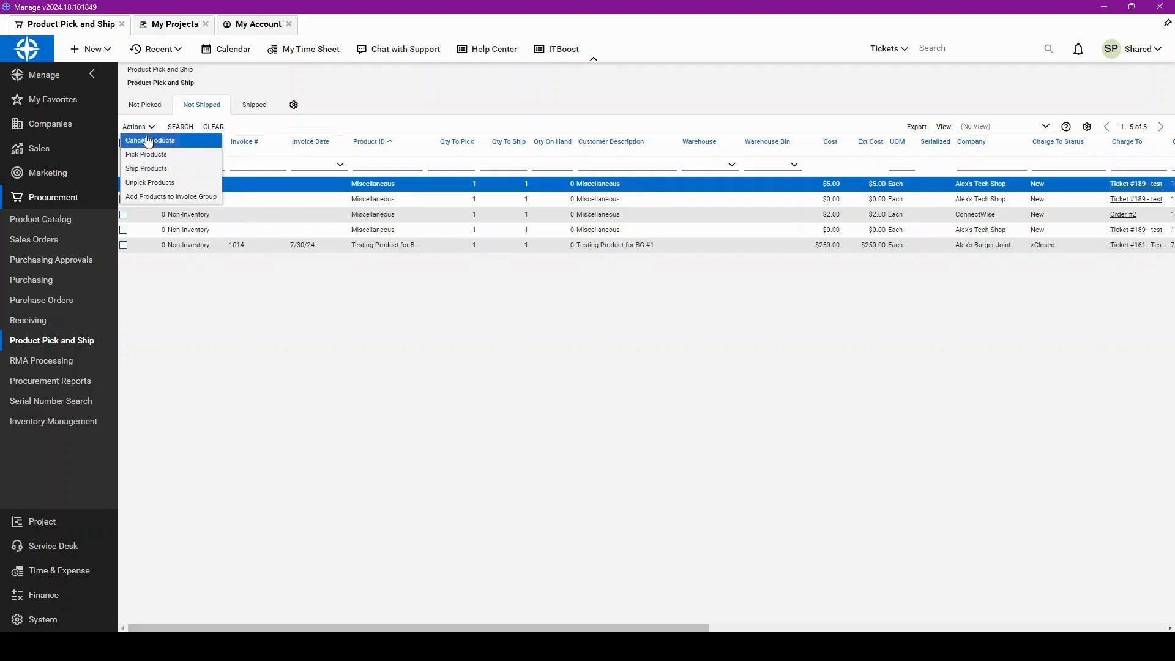
click(164, 170)
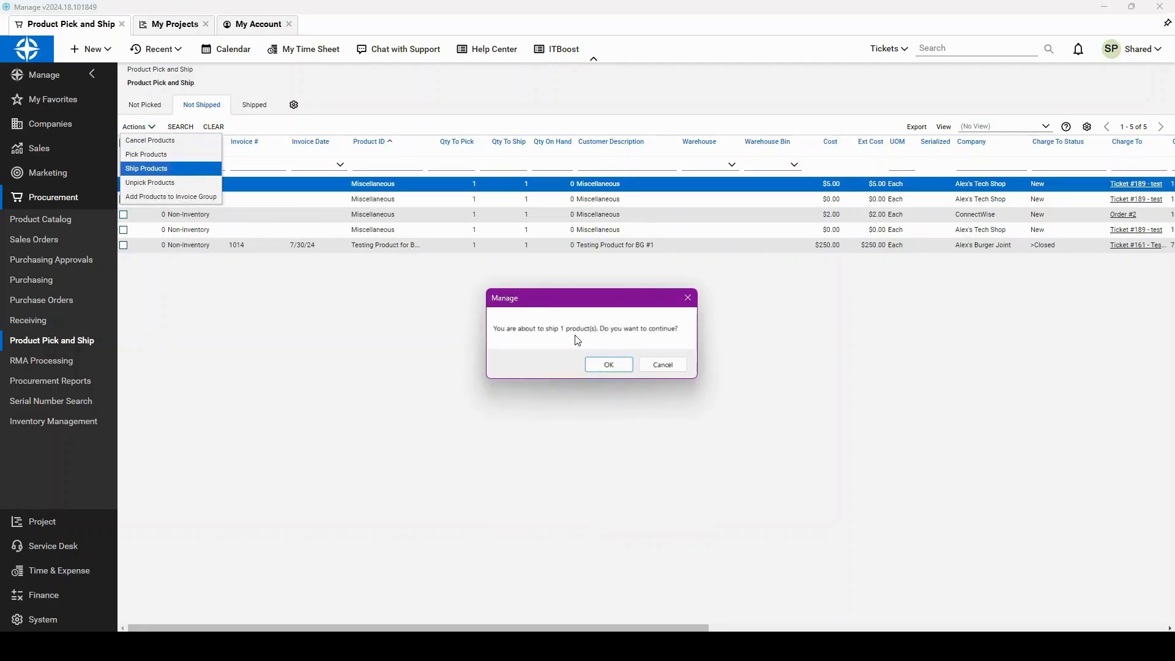
click(608, 365)
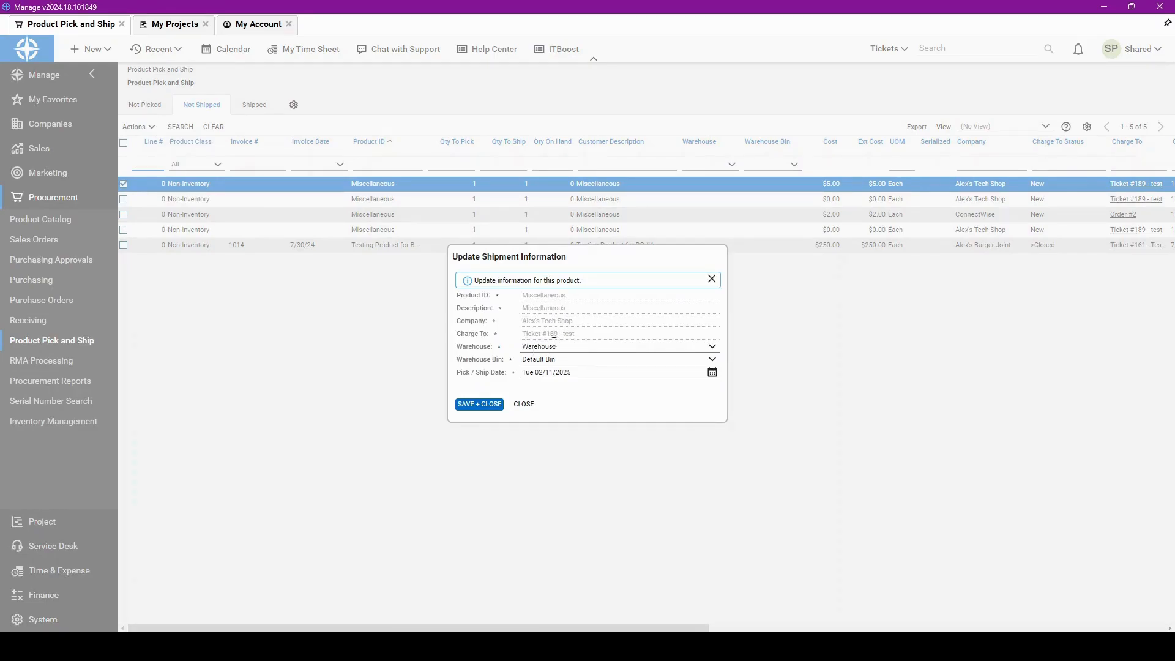
click(478, 406)
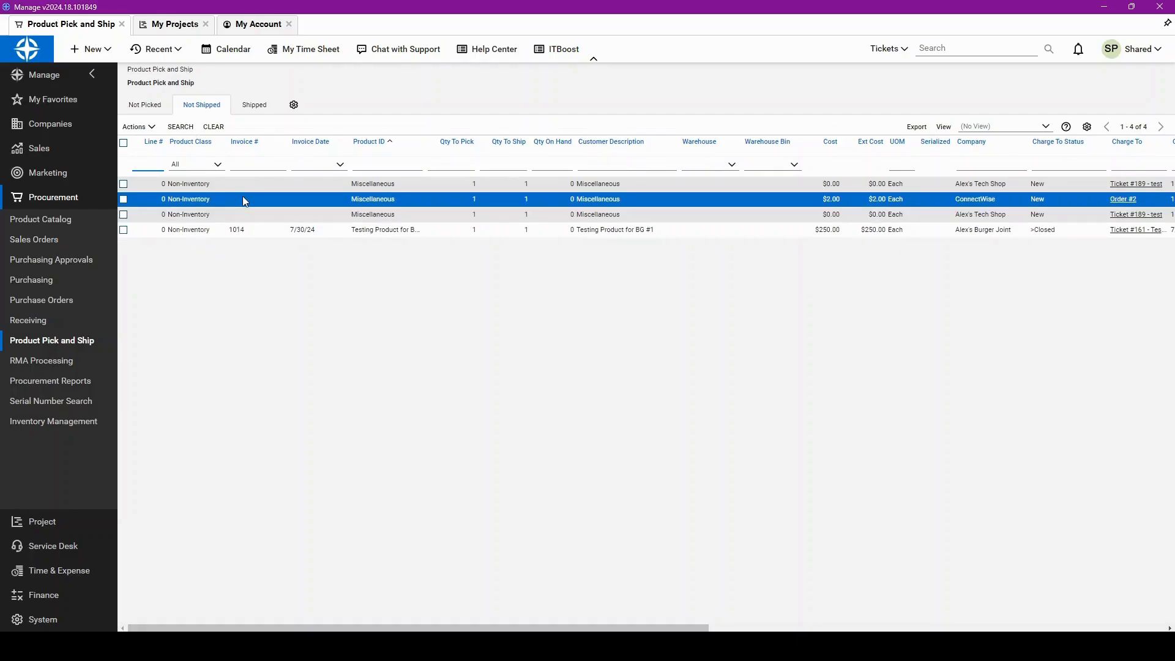
- Open Purchasing in a new tab and list the products still awaiting purchase
click(30, 283)
click(72, 288)
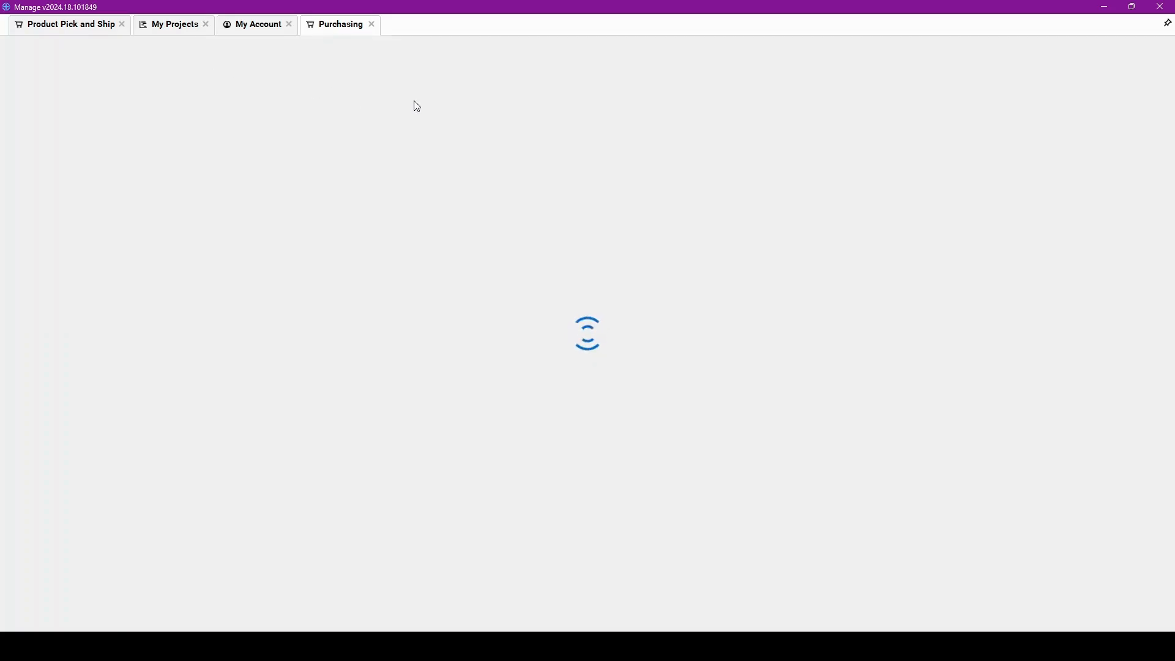
click(181, 126)
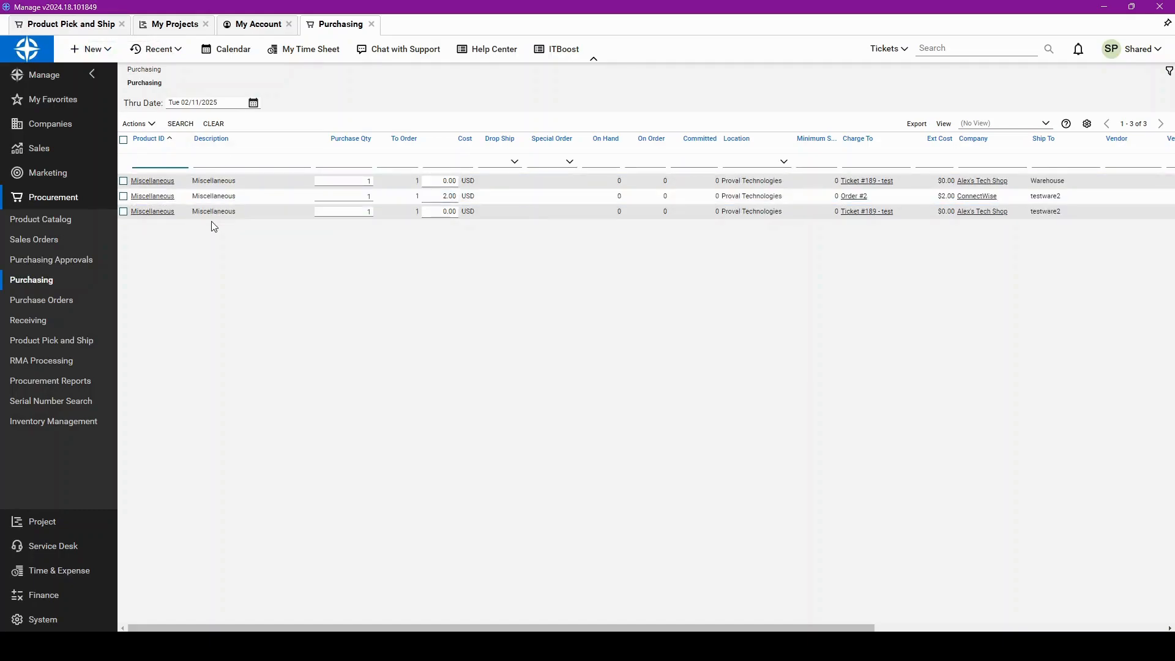
- Check the Not Picked list in Product Pick and Ship and return to Purchasing
click(106, 27)
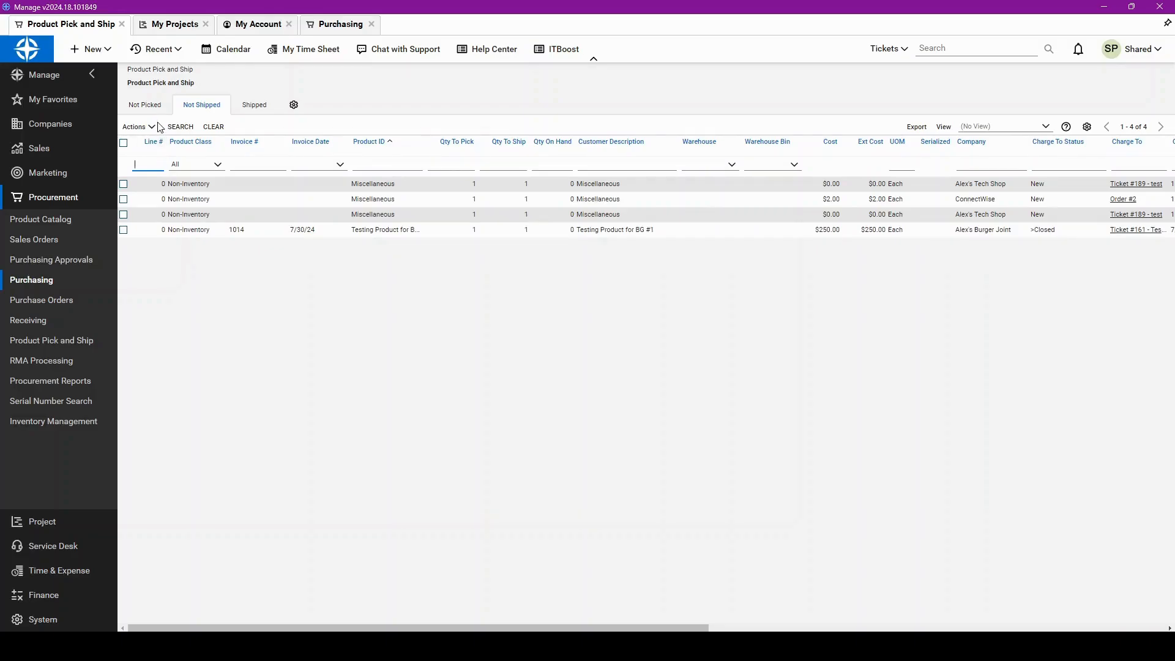
click(146, 108)
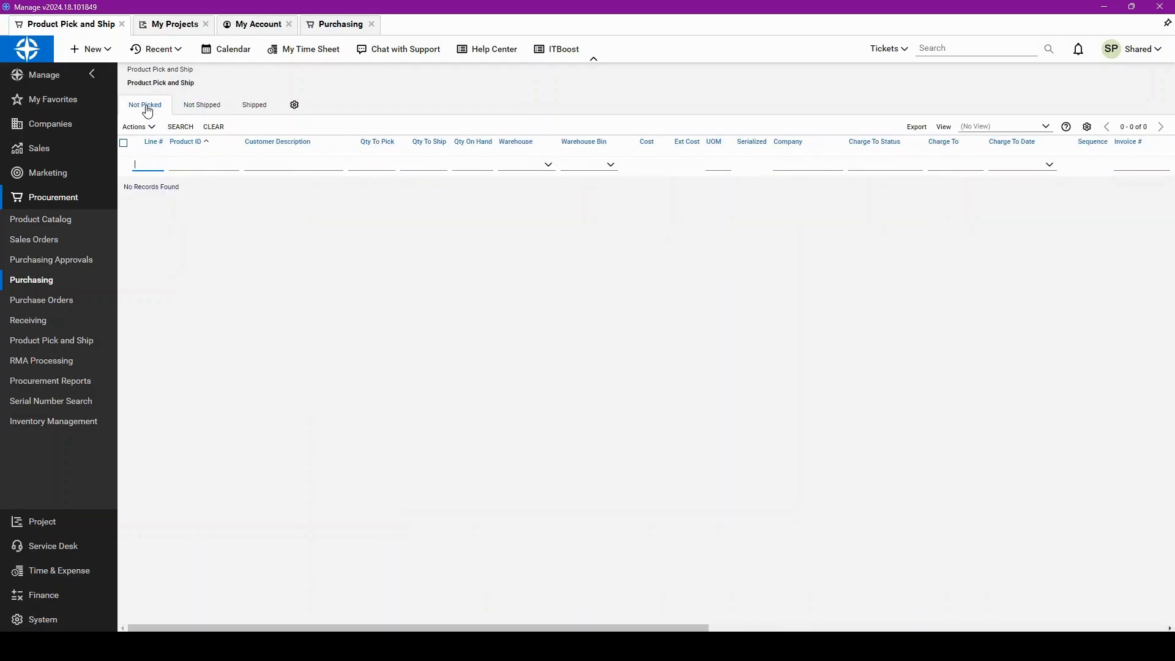
click(342, 23)
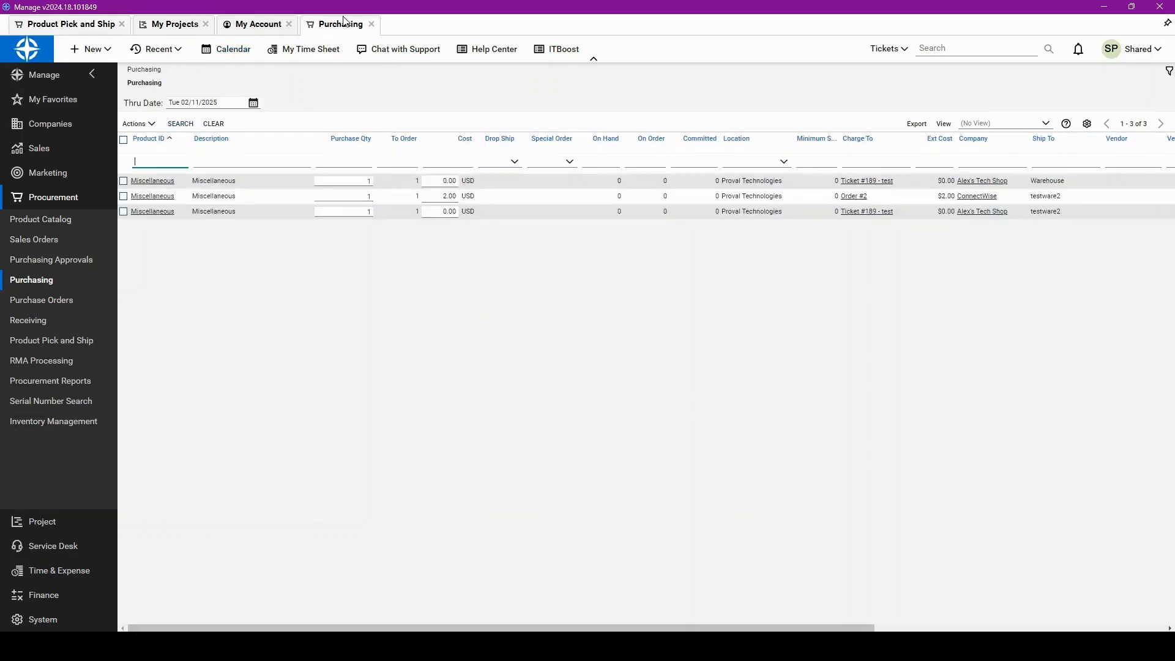
- Create a purchase order for the two Alex's Tech Shop Miscellaneous products with vendor ProVal Technologies and warehouse Warehouse
click(205, 179)
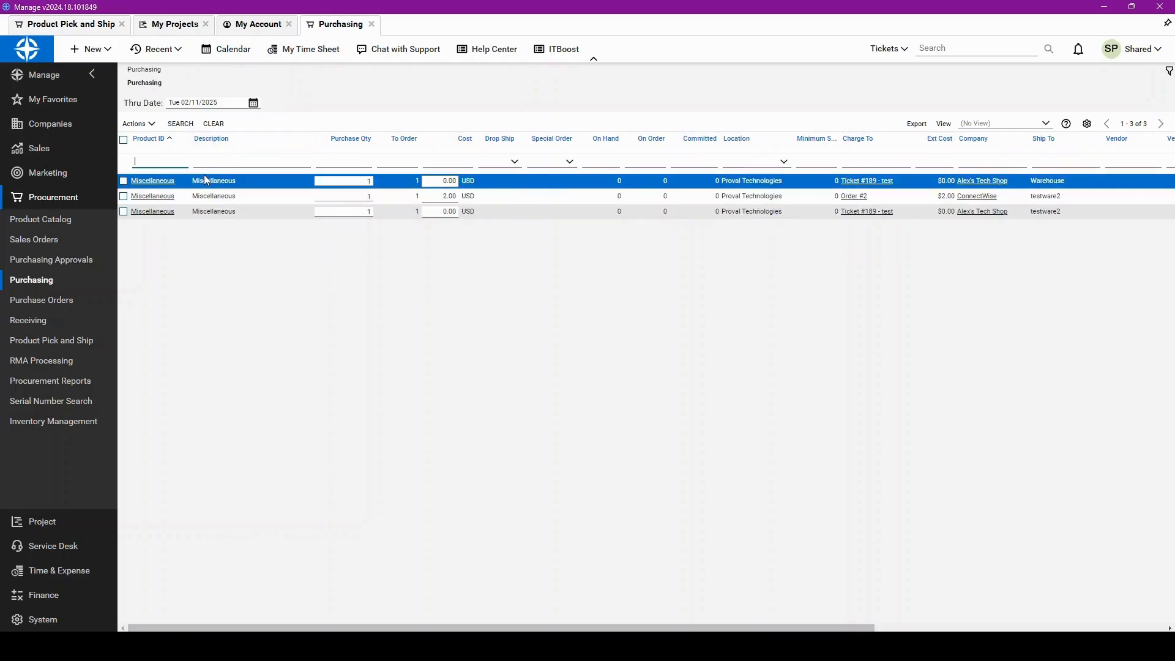
click(123, 180)
click(123, 212)
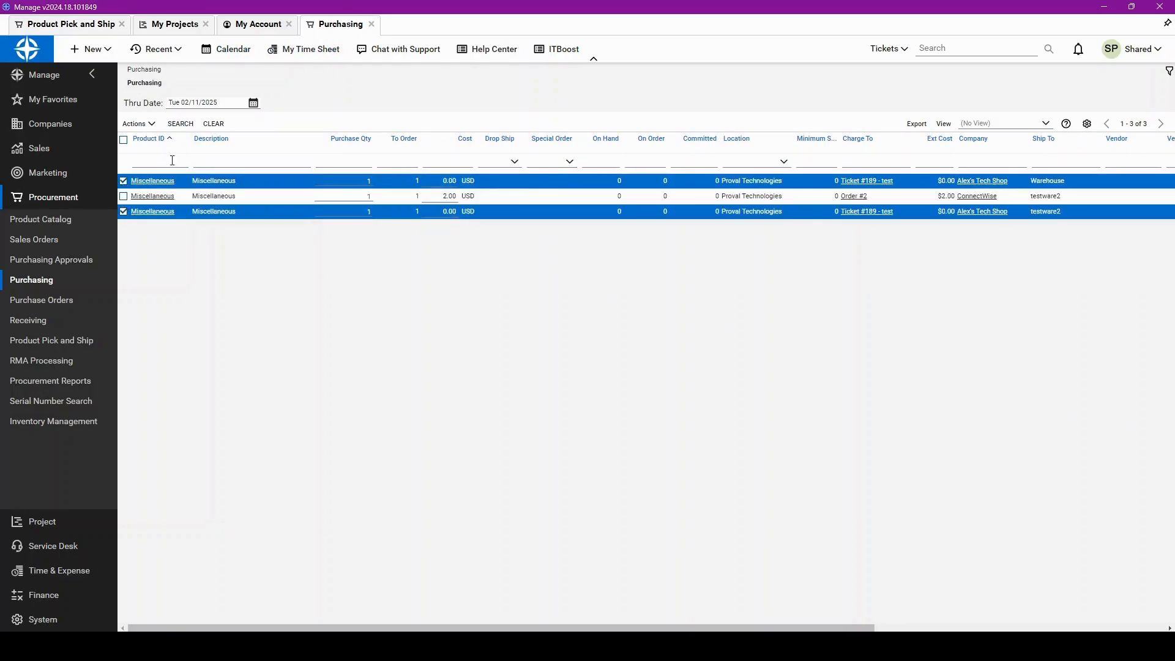
click(149, 124)
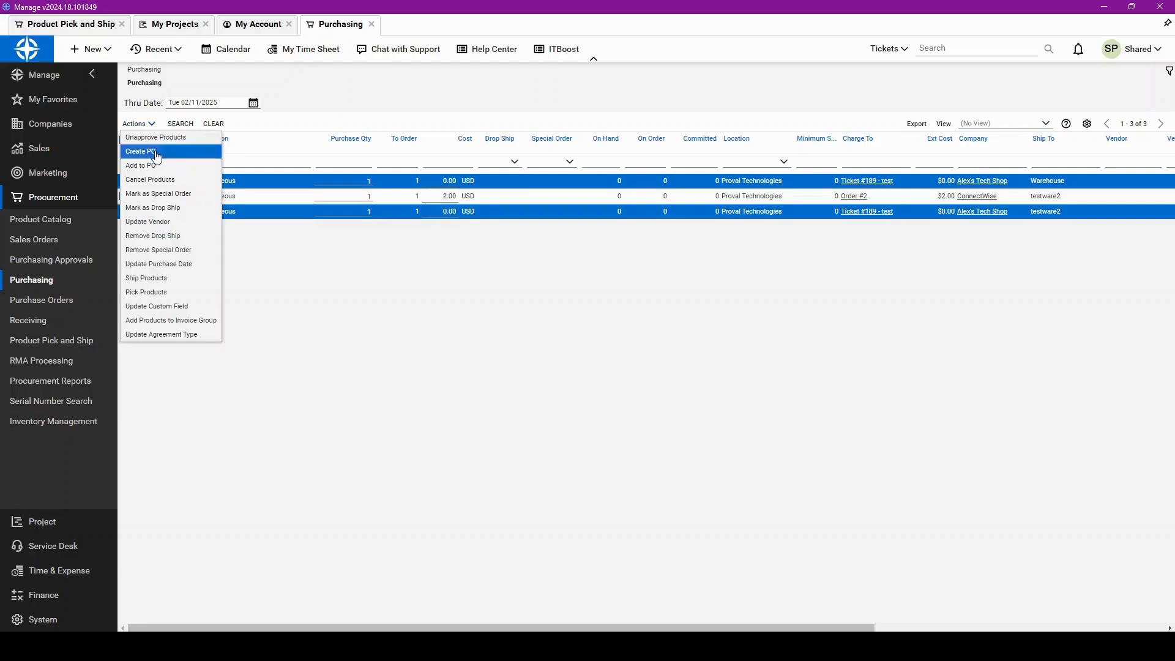
click(155, 154)
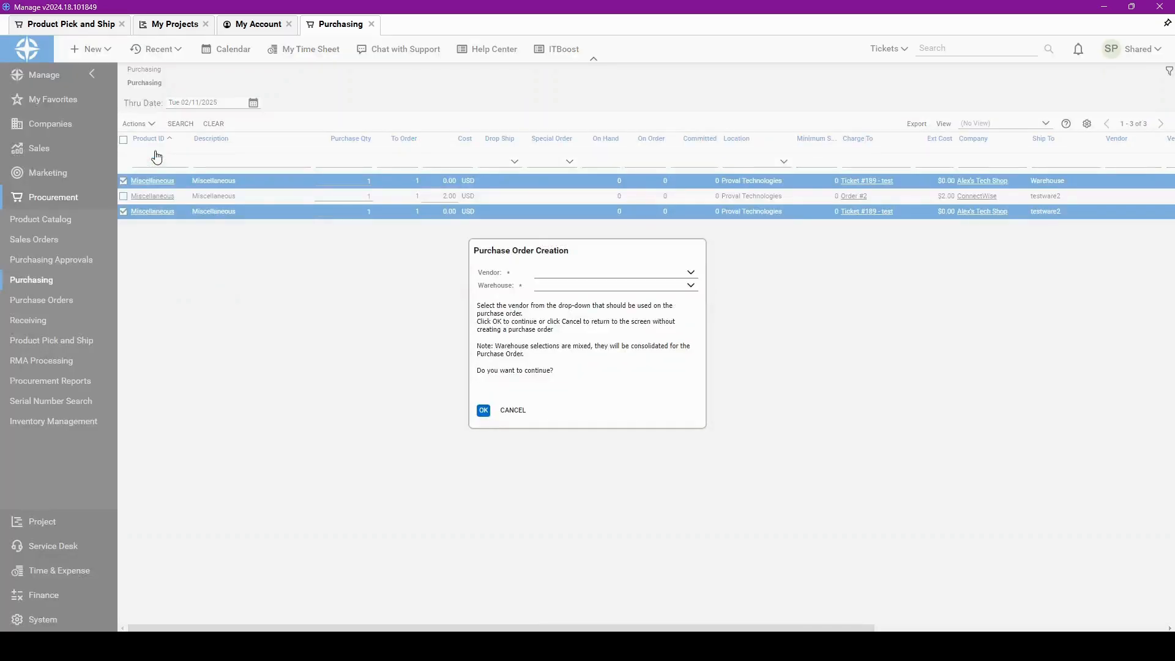
click(692, 275)
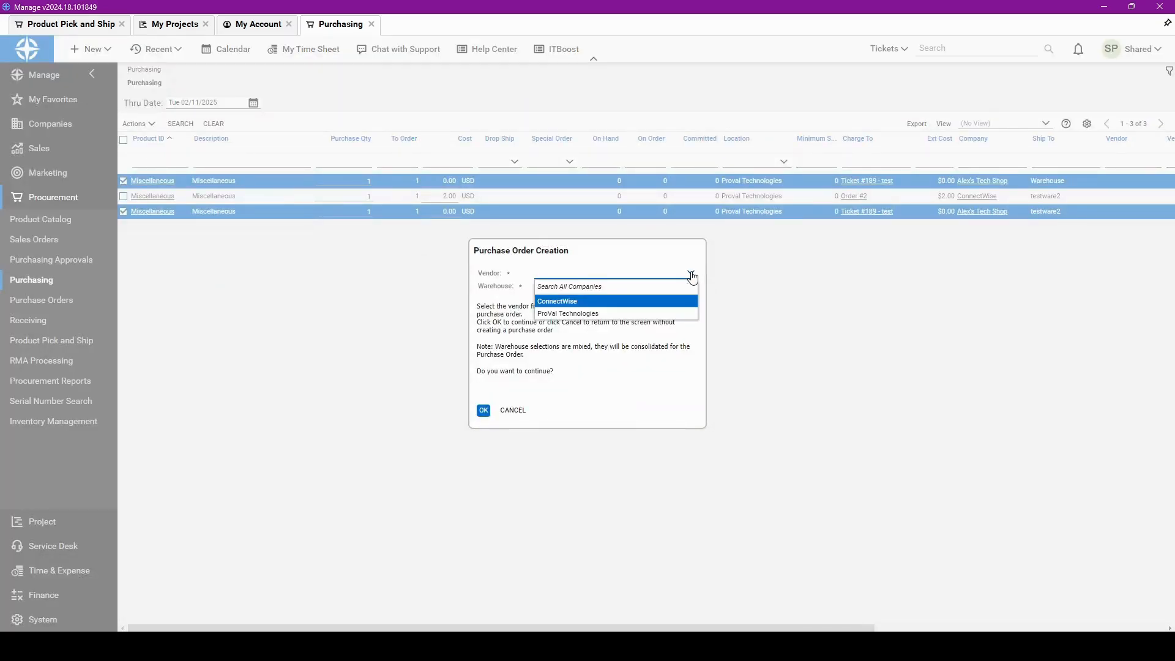
click(669, 314)
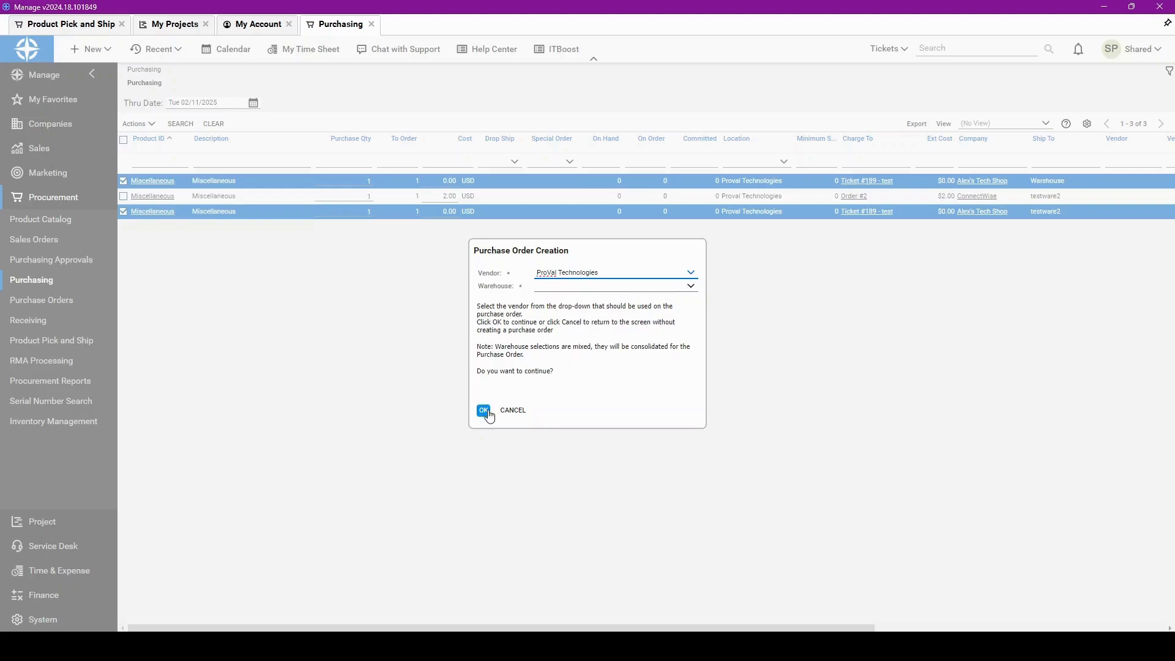
click(689, 289)
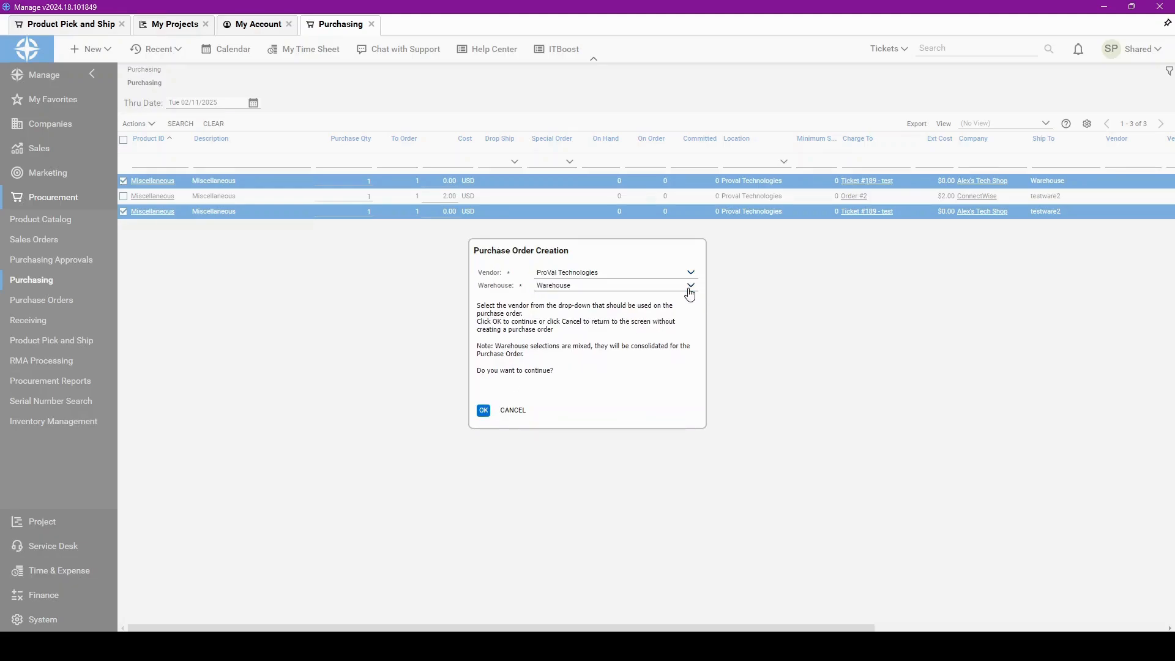
click(484, 412)
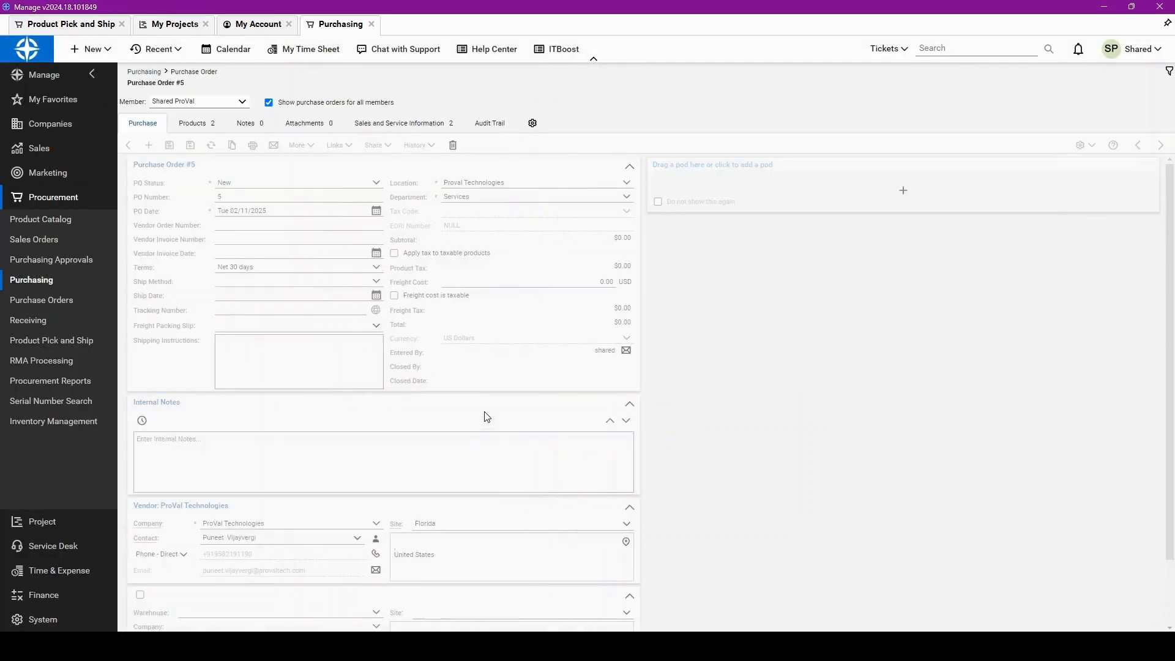
- Receive both products on the new purchase order with packing slip 5 and receive date Tue 02/11/2025
click(186, 126)
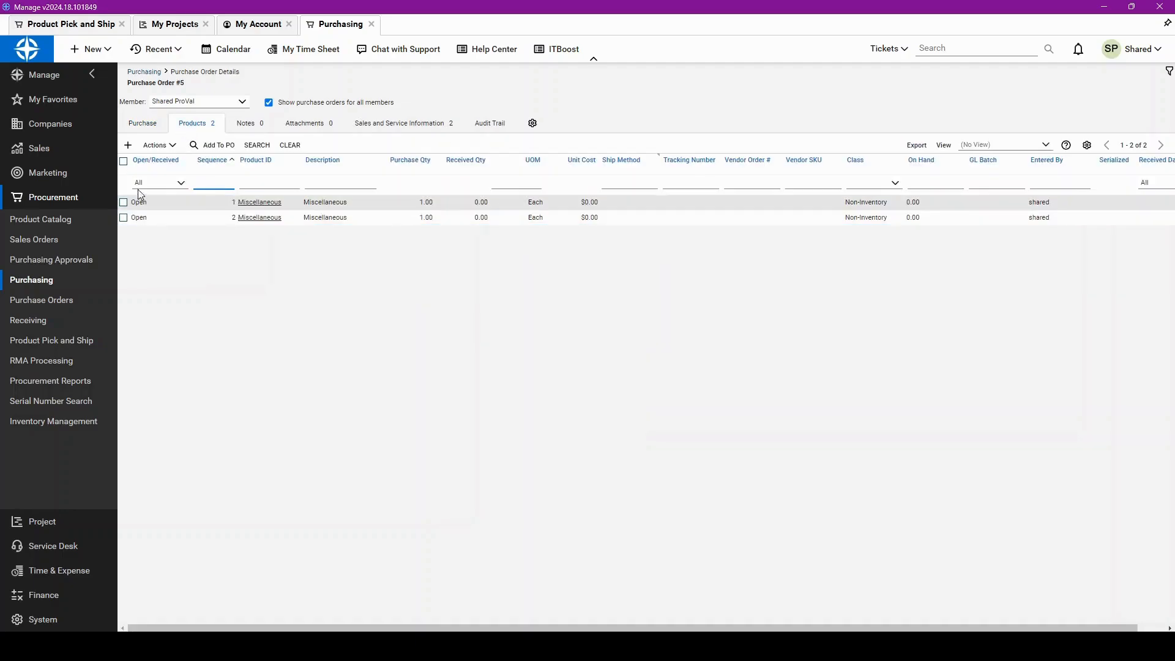
click(124, 161)
click(172, 145)
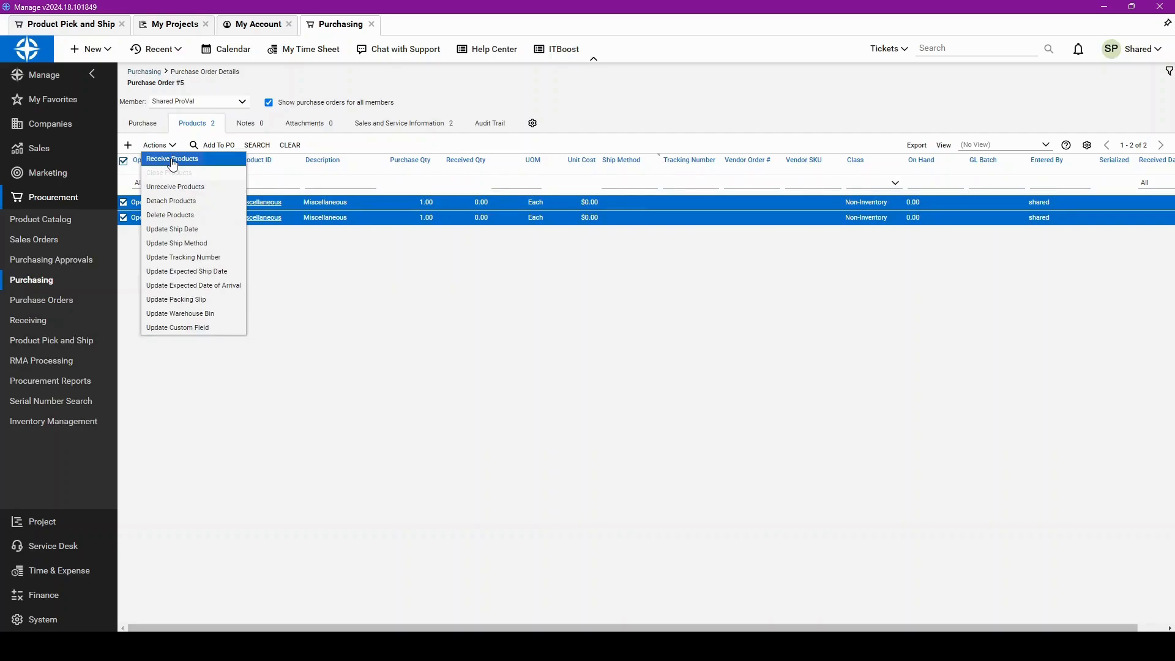
click(172, 161)
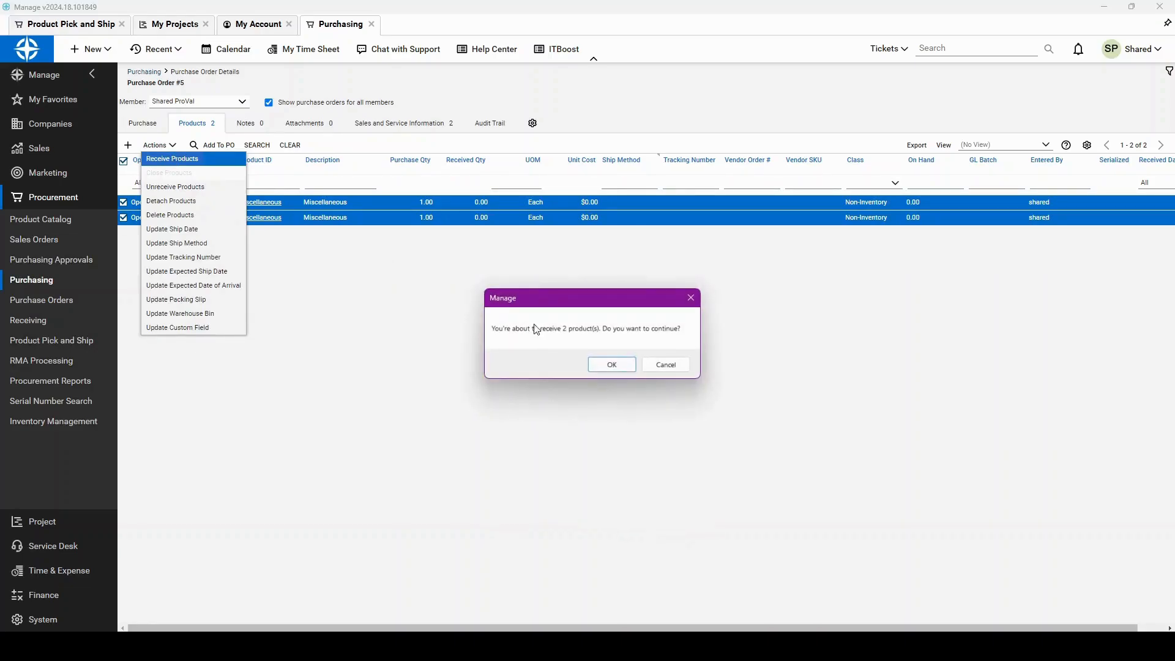
click(616, 366)
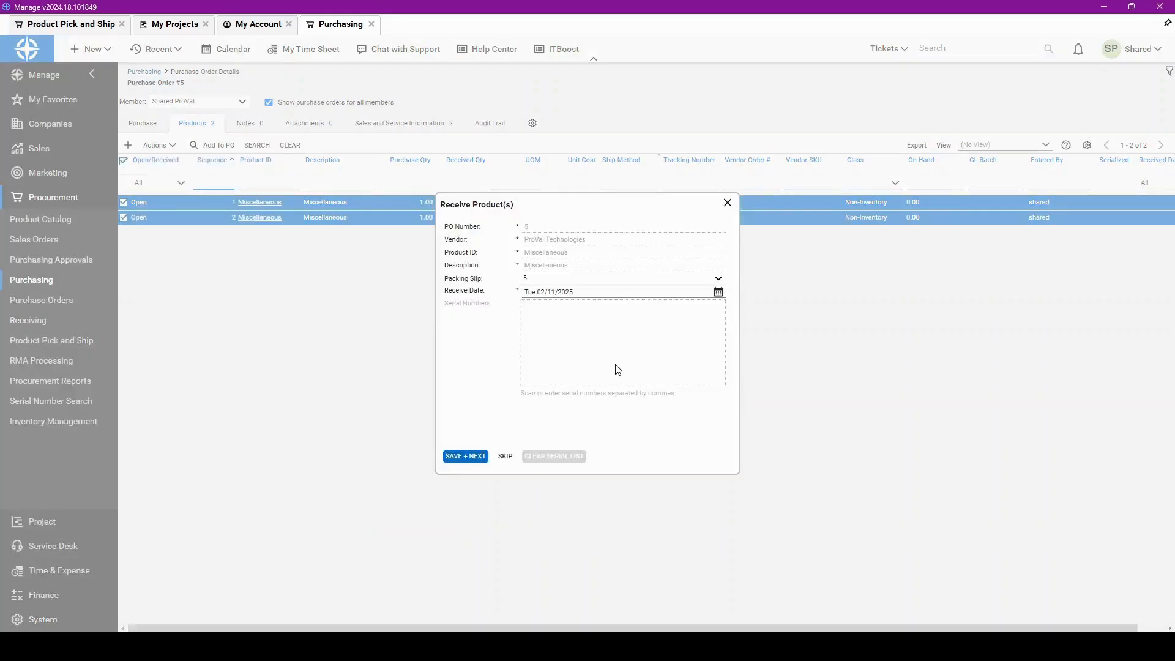
click(466, 457)
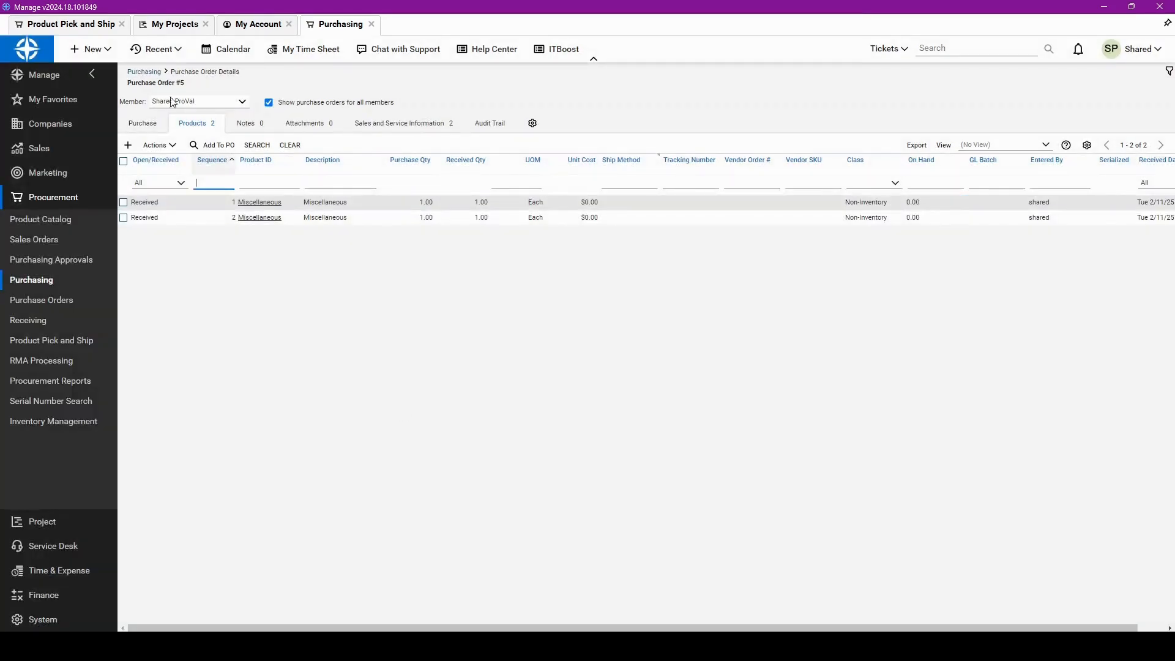
- In the Not Shipped list of Product Pick and Ship, move the PO Info column directly after Product Class and widen it
click(75, 28)
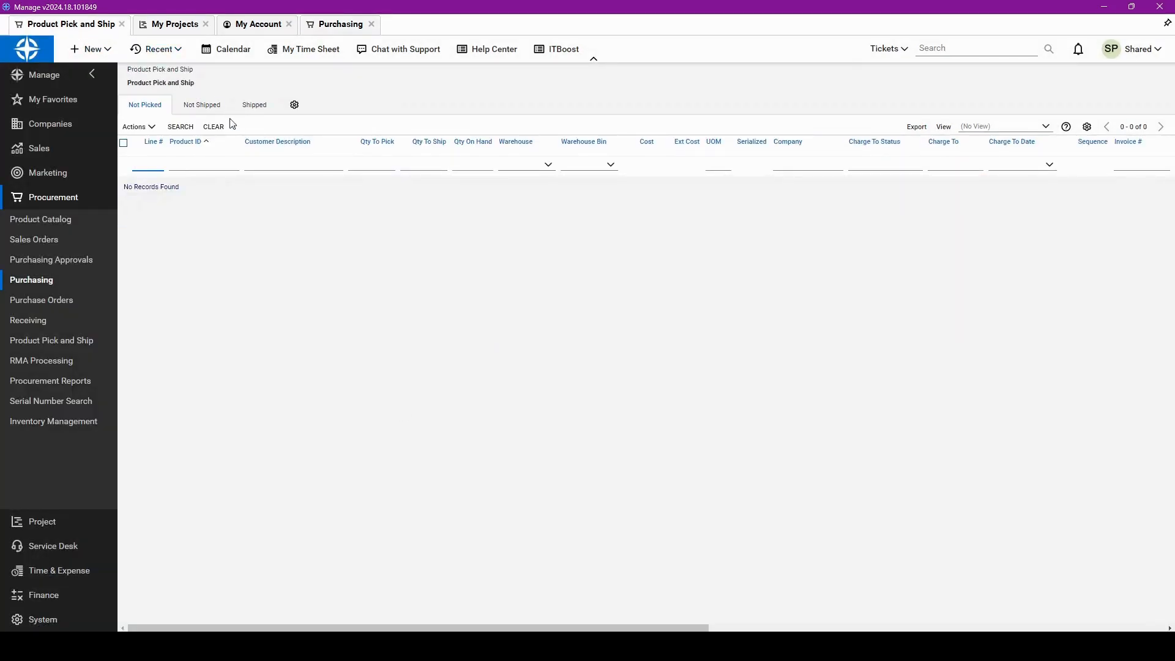
click(203, 104)
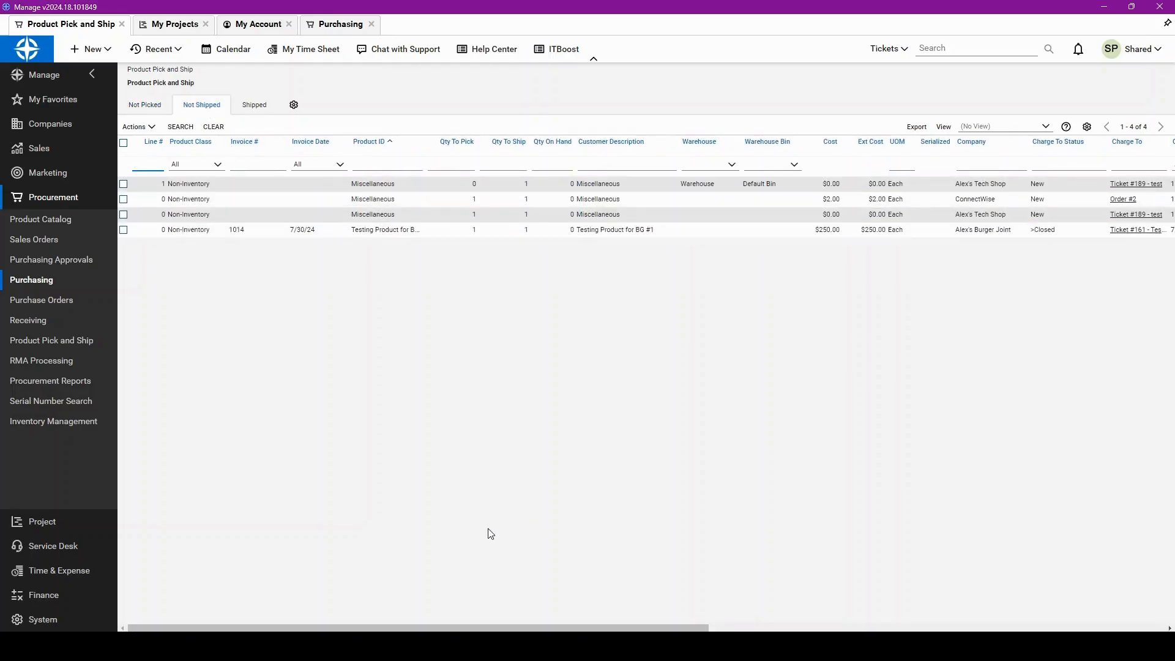
drag(338, 630, 679, 629)
drag(879, 143, 230, 154)
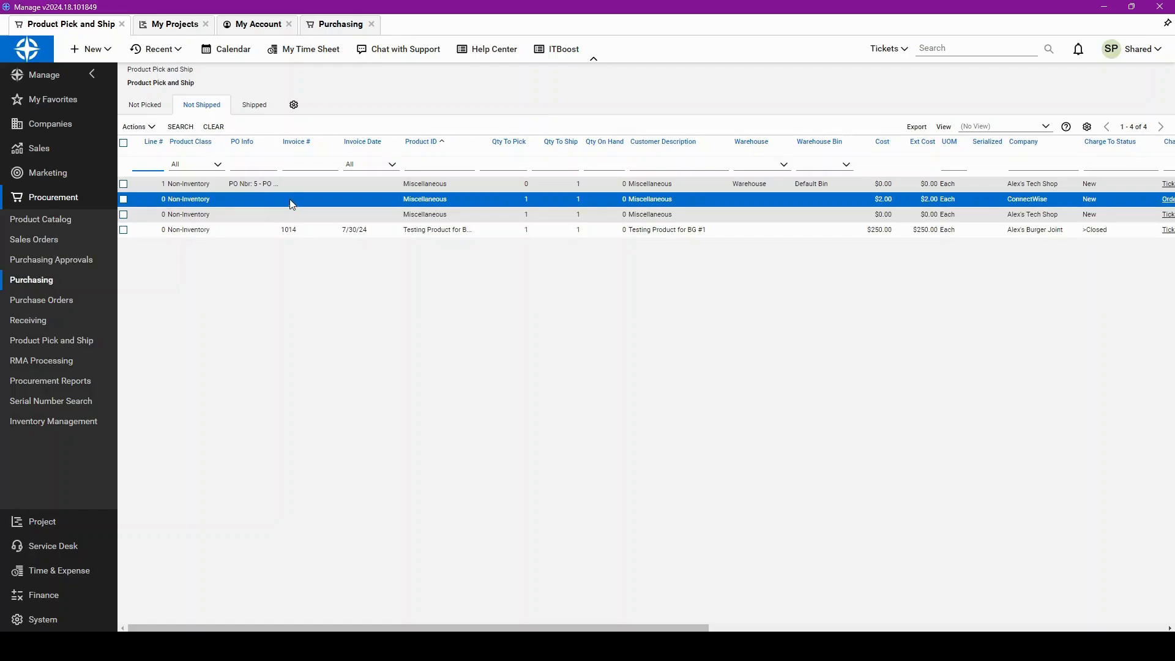
drag(279, 145, 347, 149)
- Ship the Alex's Tech Shop Miscellaneous product linked to PO 5
click(123, 183)
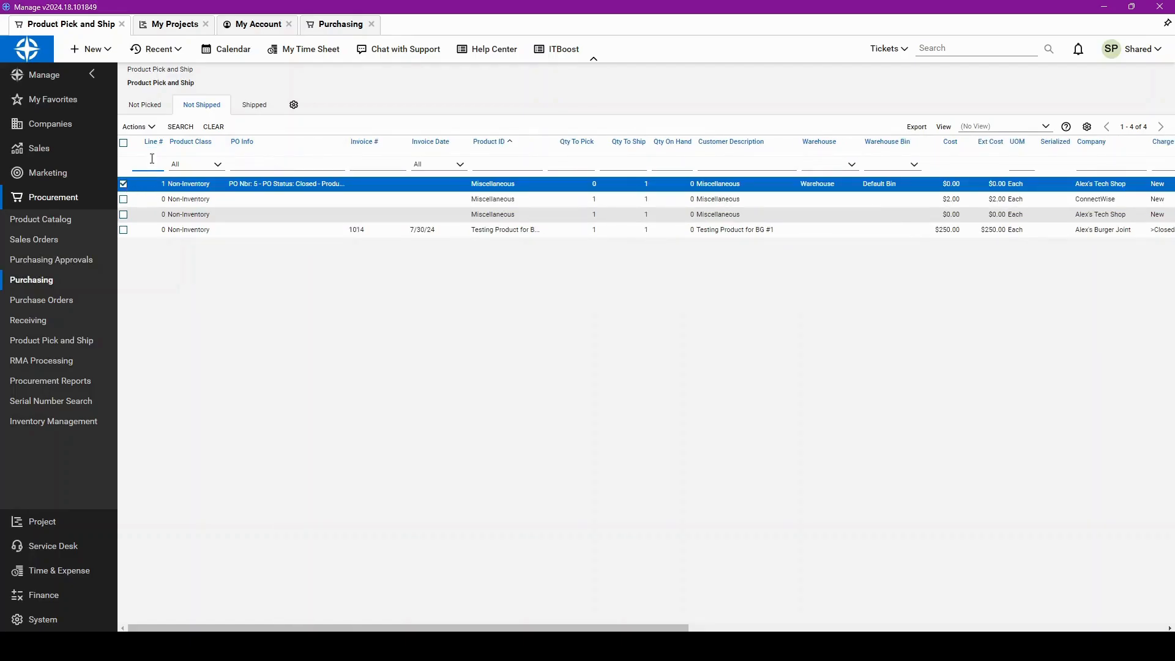
click(137, 126)
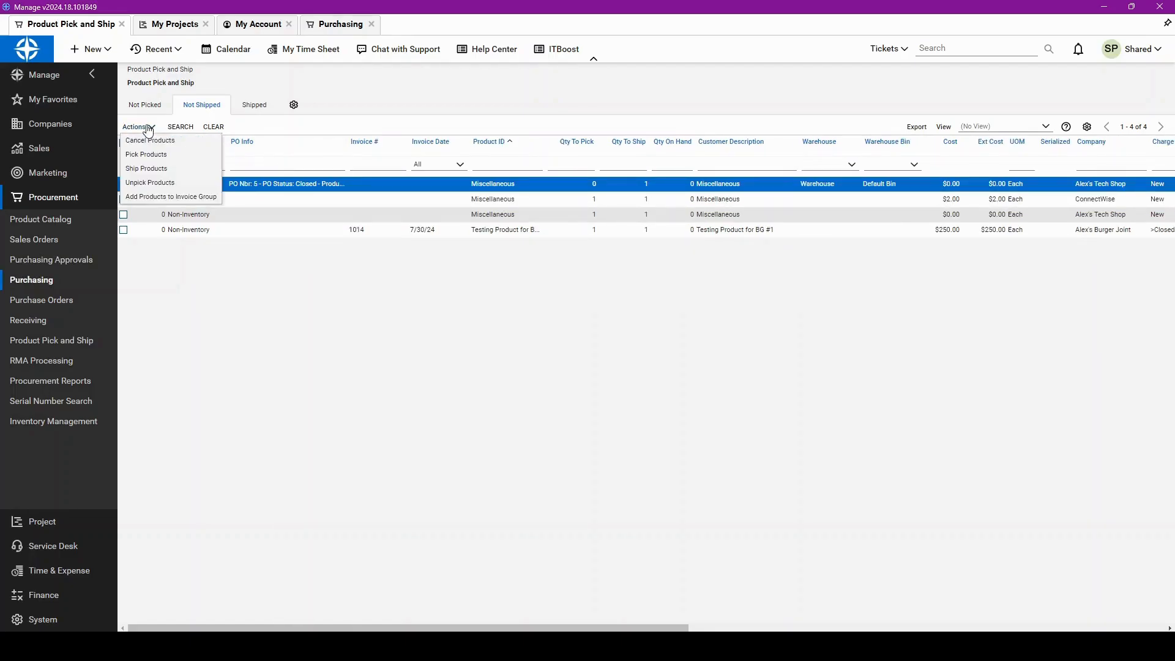
click(159, 176)
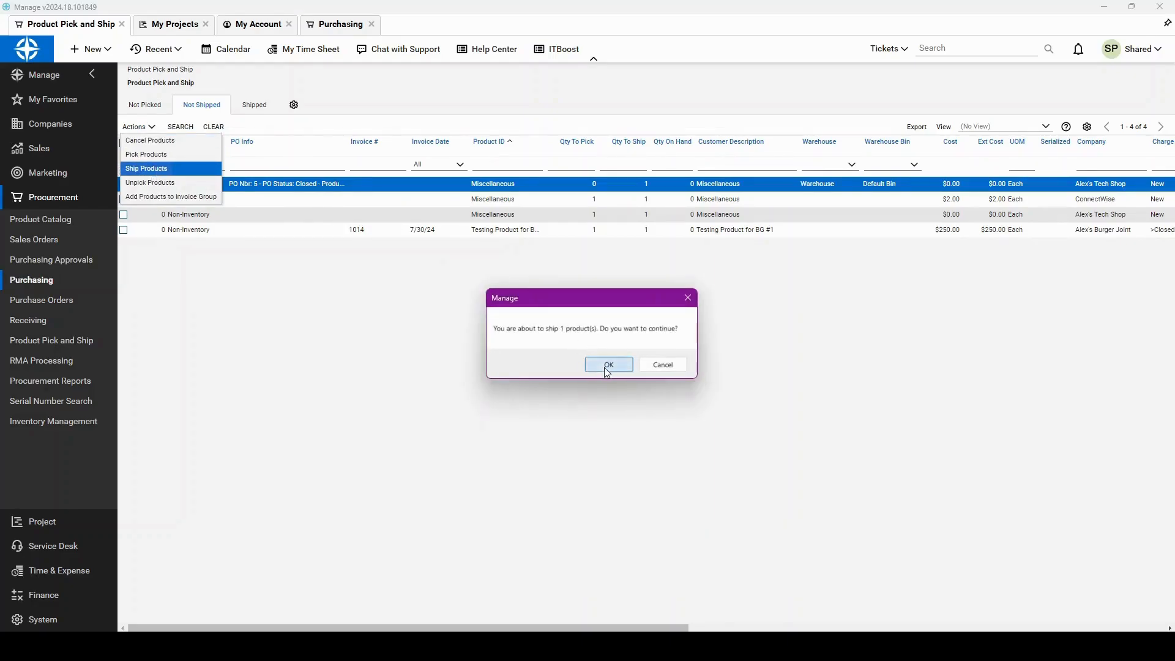
click(608, 365)
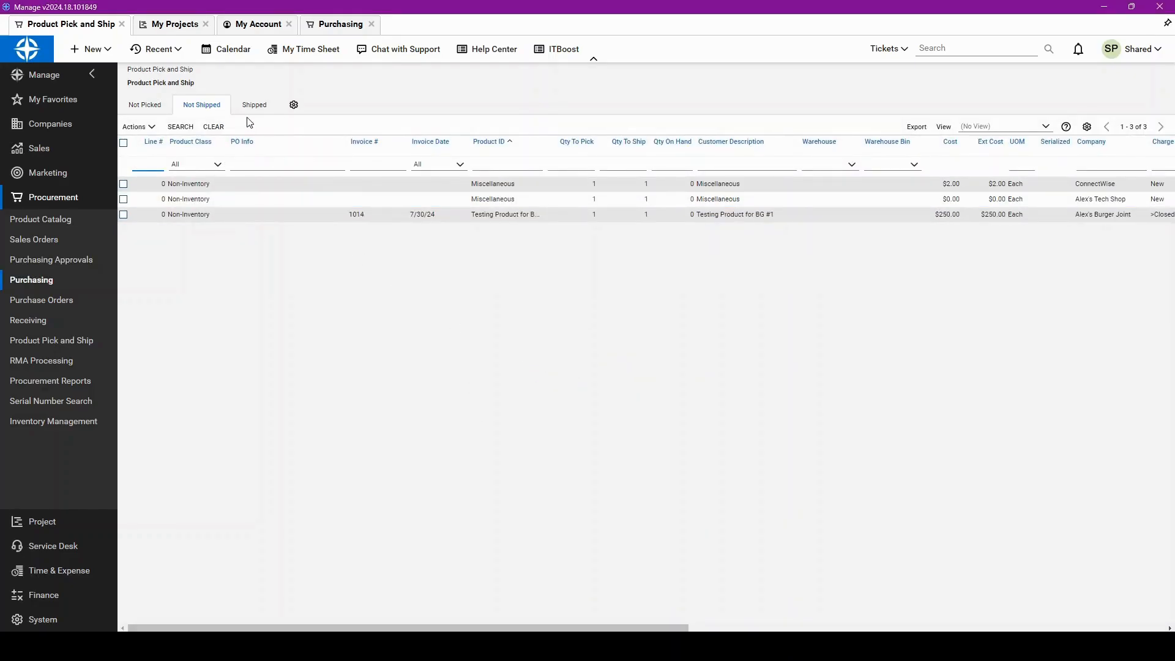
- Open the Accounting Interface in a new tab and display its unposted procurement records
click(44, 597)
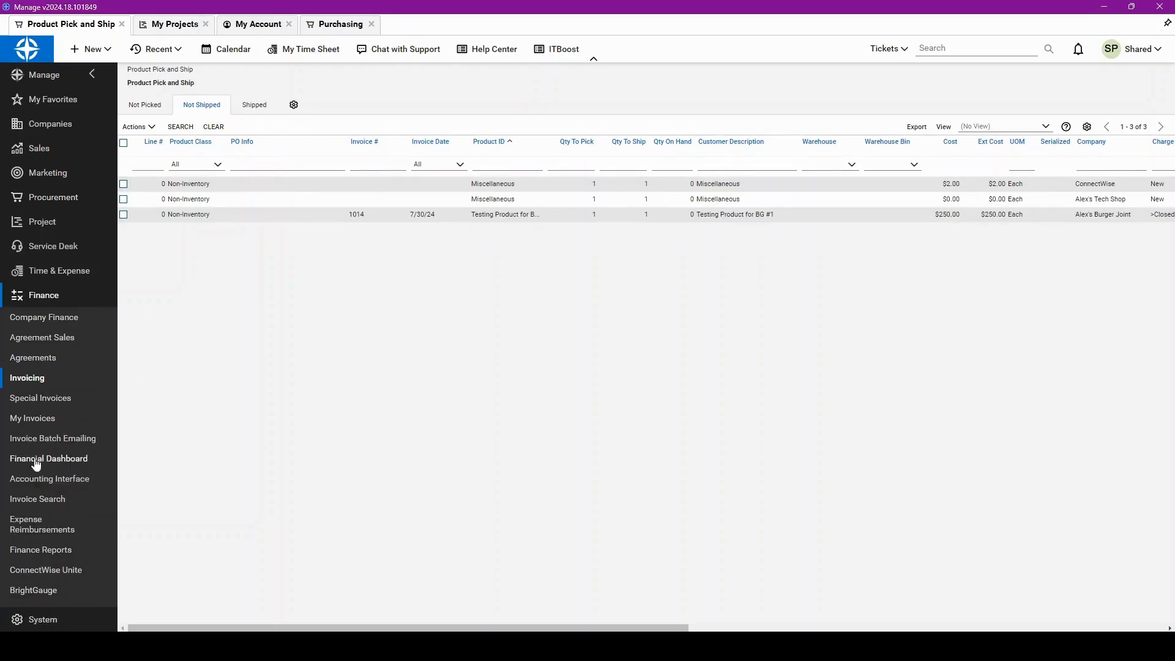
right_click(54, 488)
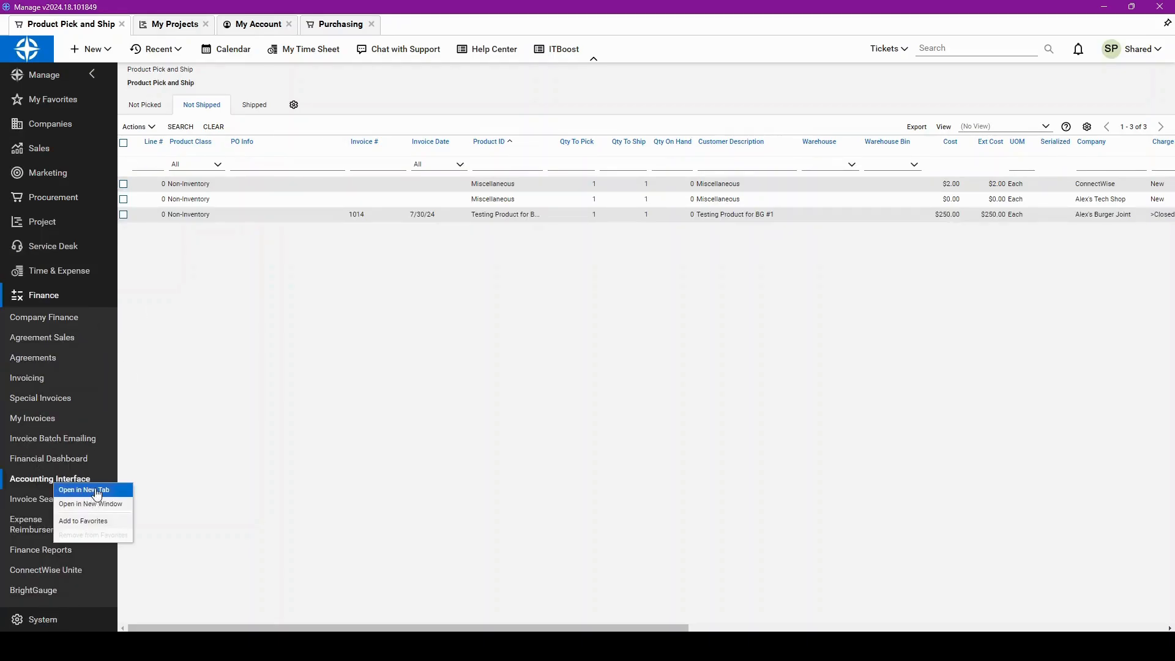
click(95, 502)
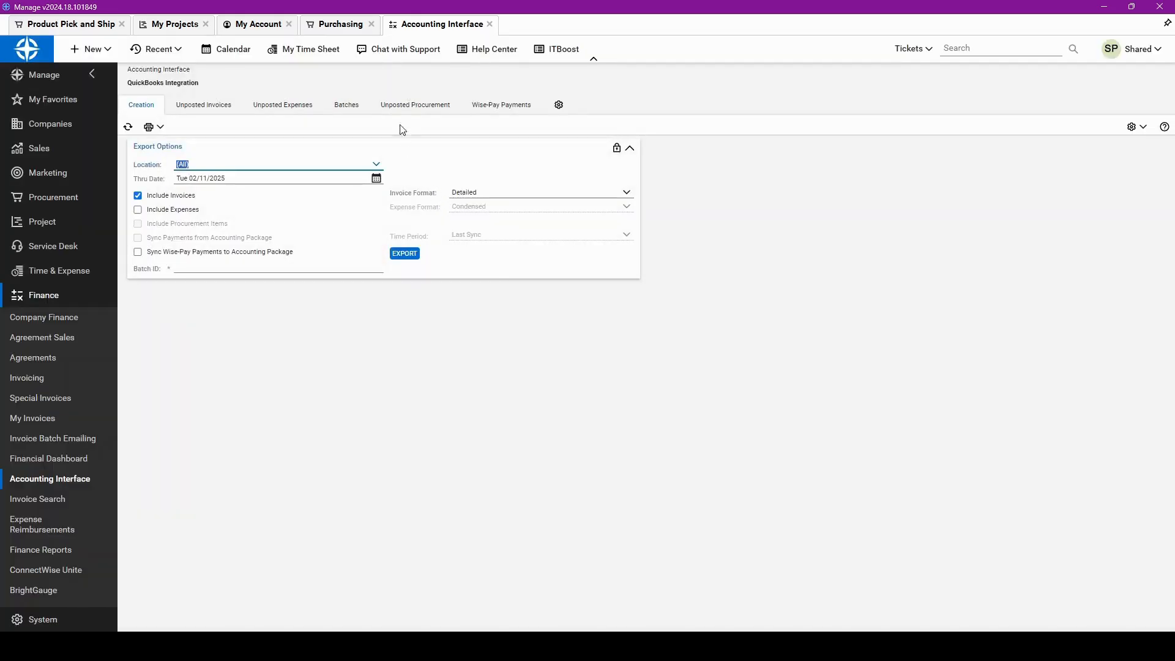
click(402, 107)
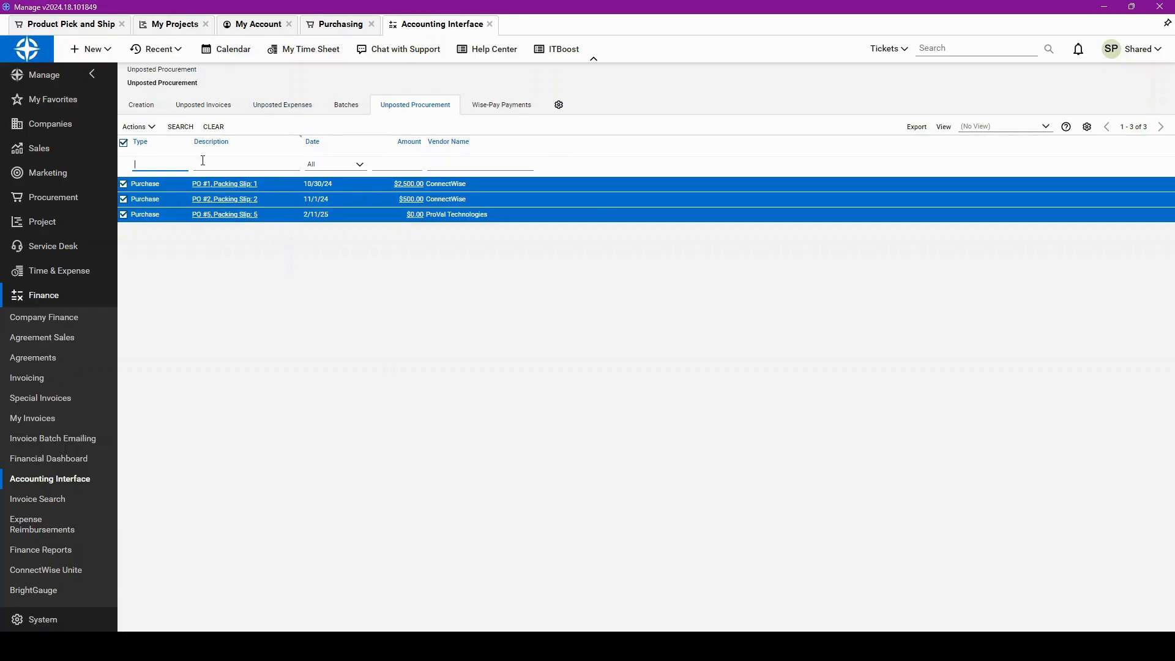
- Remove all selected unposted procurement records under the batch ID "est"
click(151, 127)
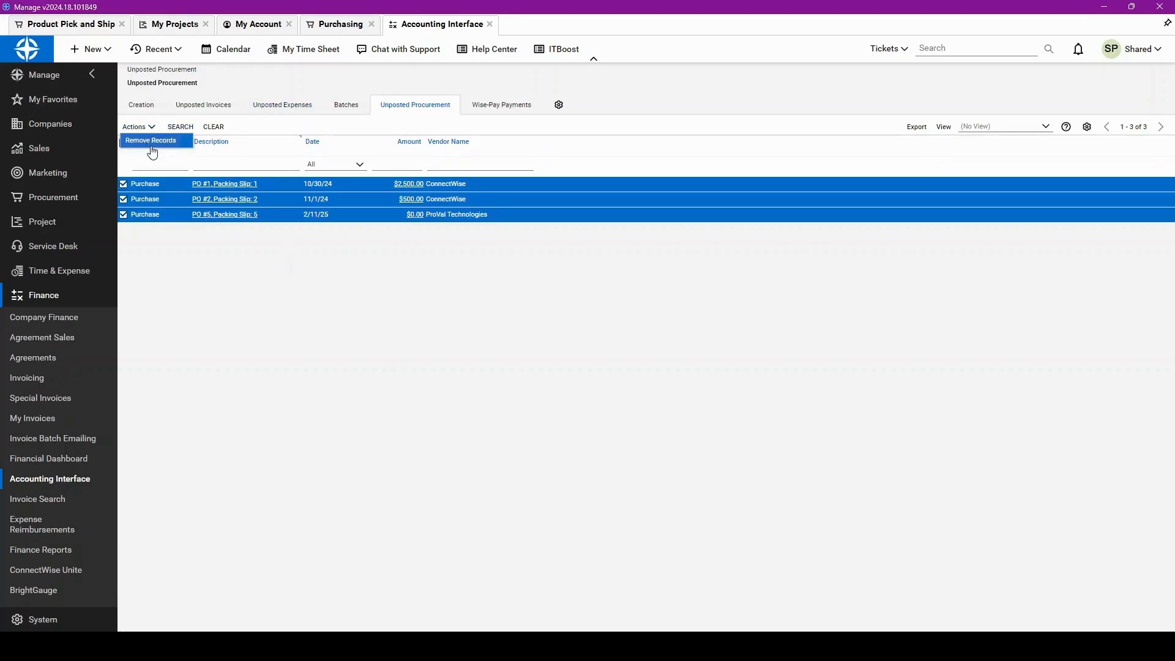
click(153, 142)
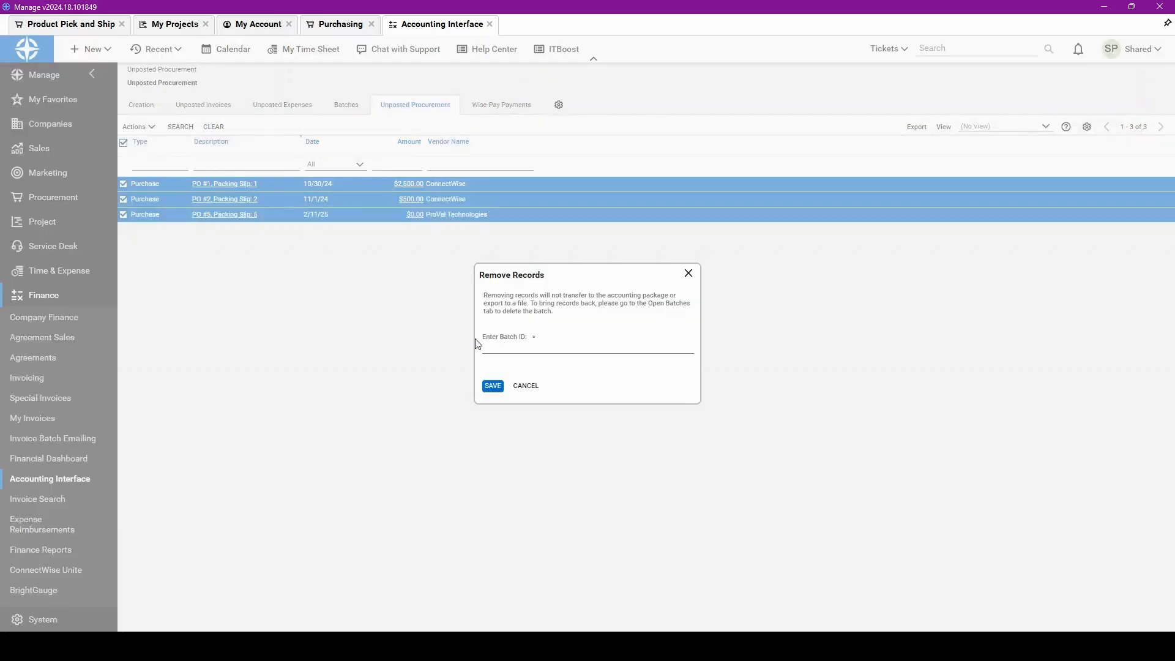
click(519, 347)
text(est)
click(503, 384)
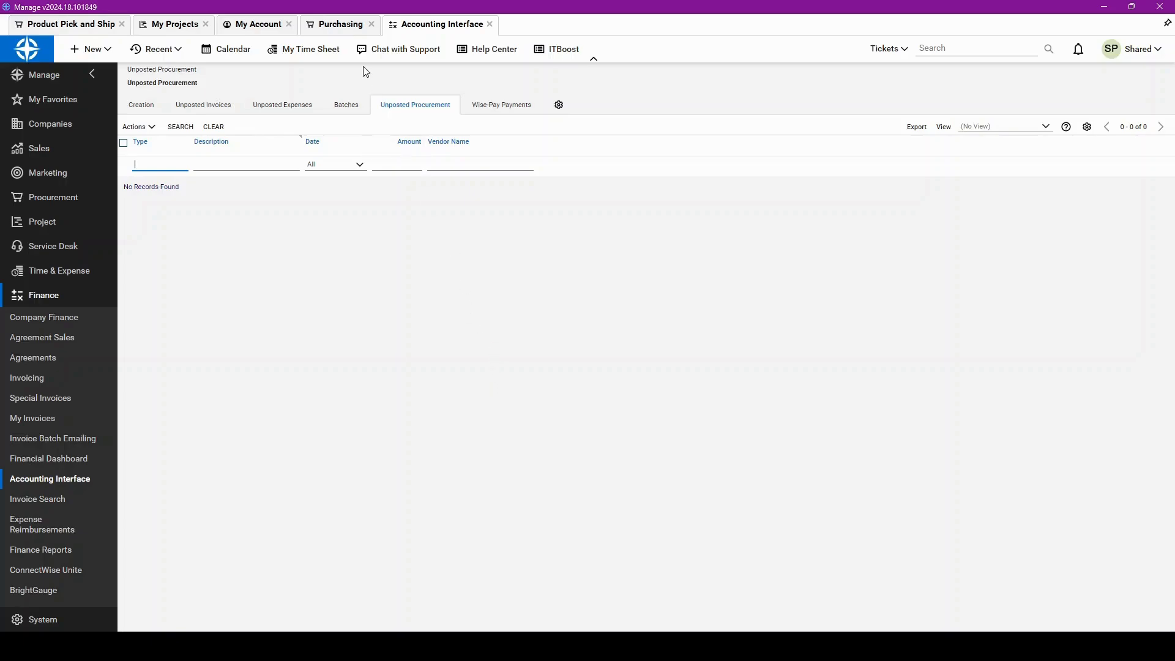
- Refresh the Not Shipped list in Product Pick and Ship and ship all its products from Warehouse, Default Bin, dated Tue 02/11/2025
click(354, 27)
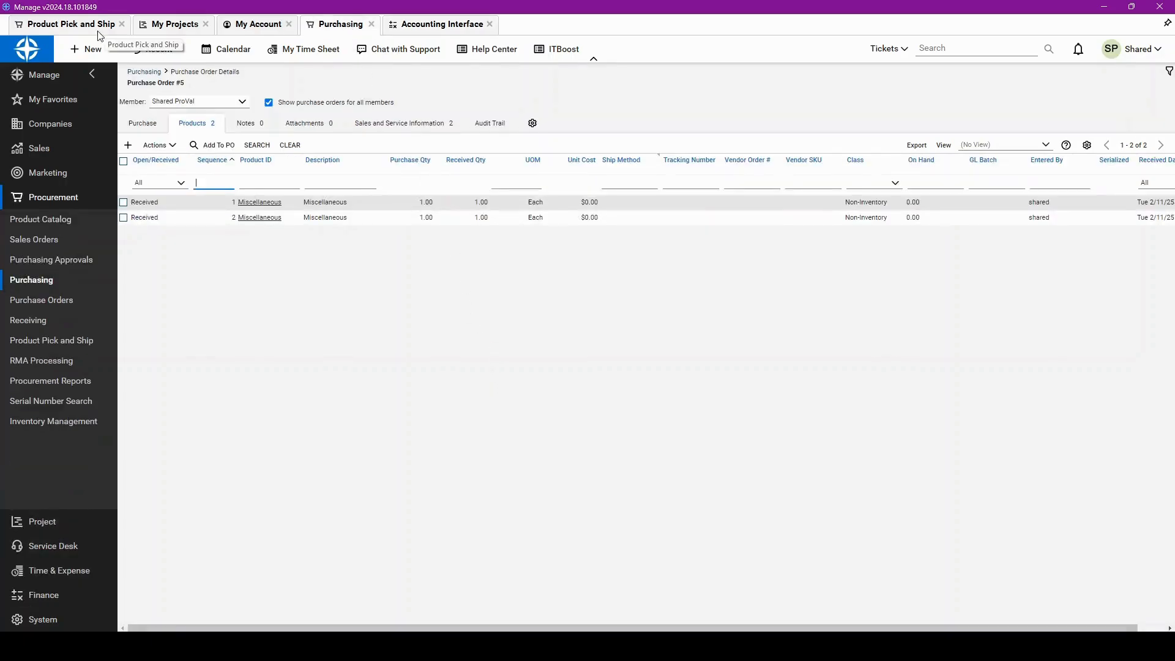
click(101, 26)
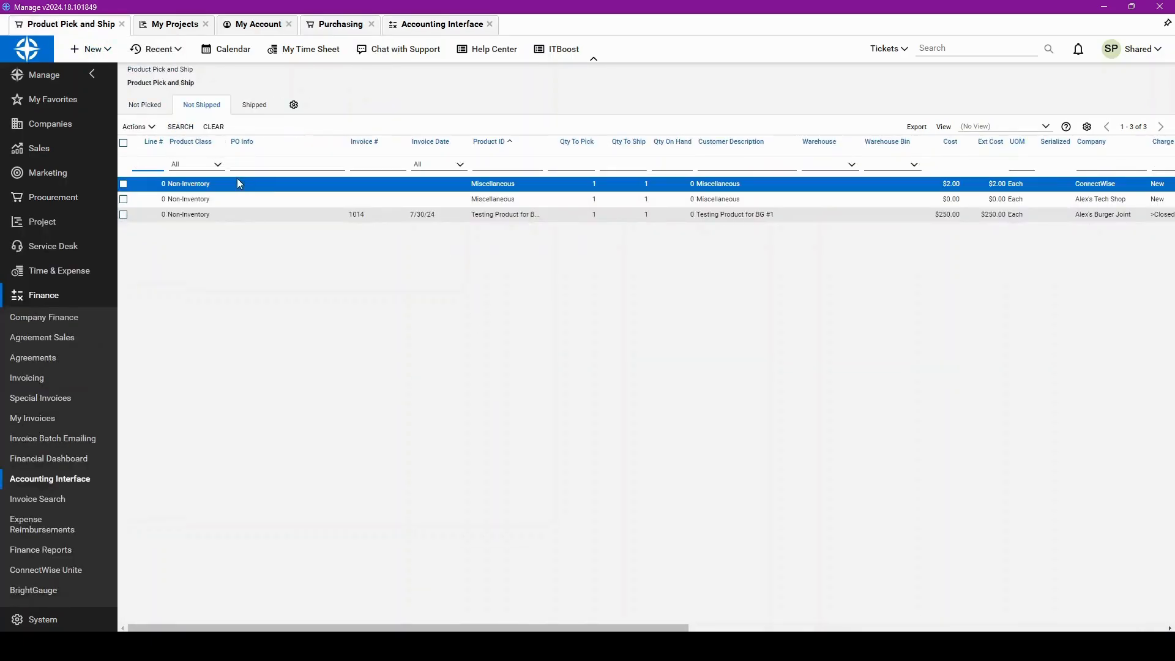
click(183, 128)
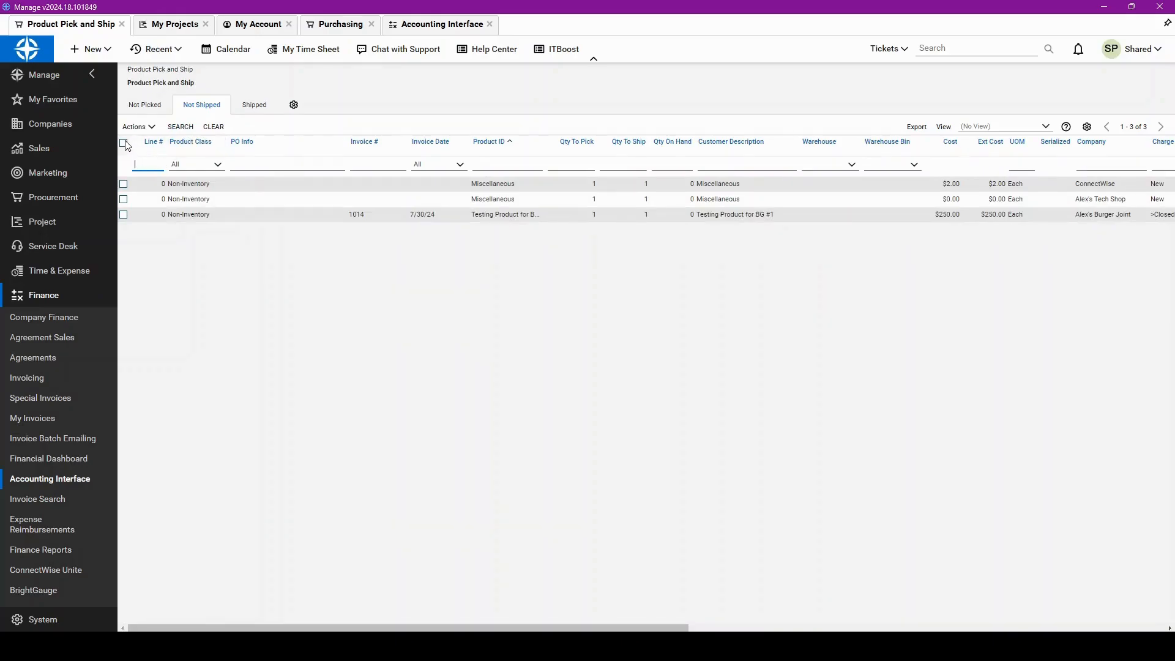
click(123, 142)
click(151, 127)
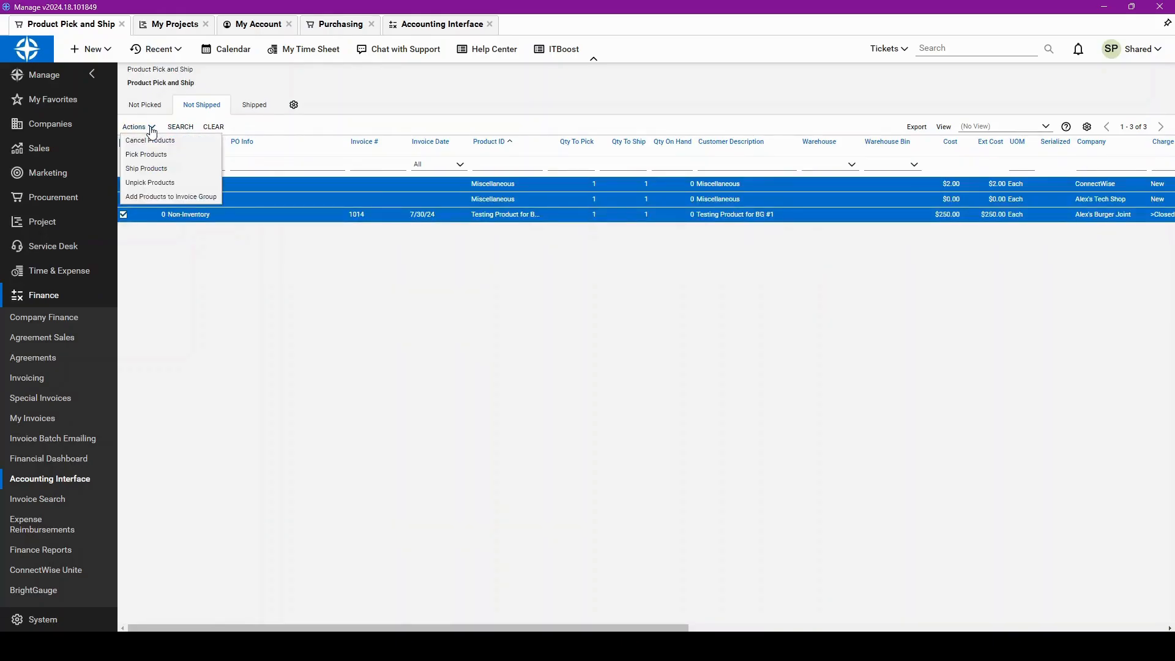
click(170, 169)
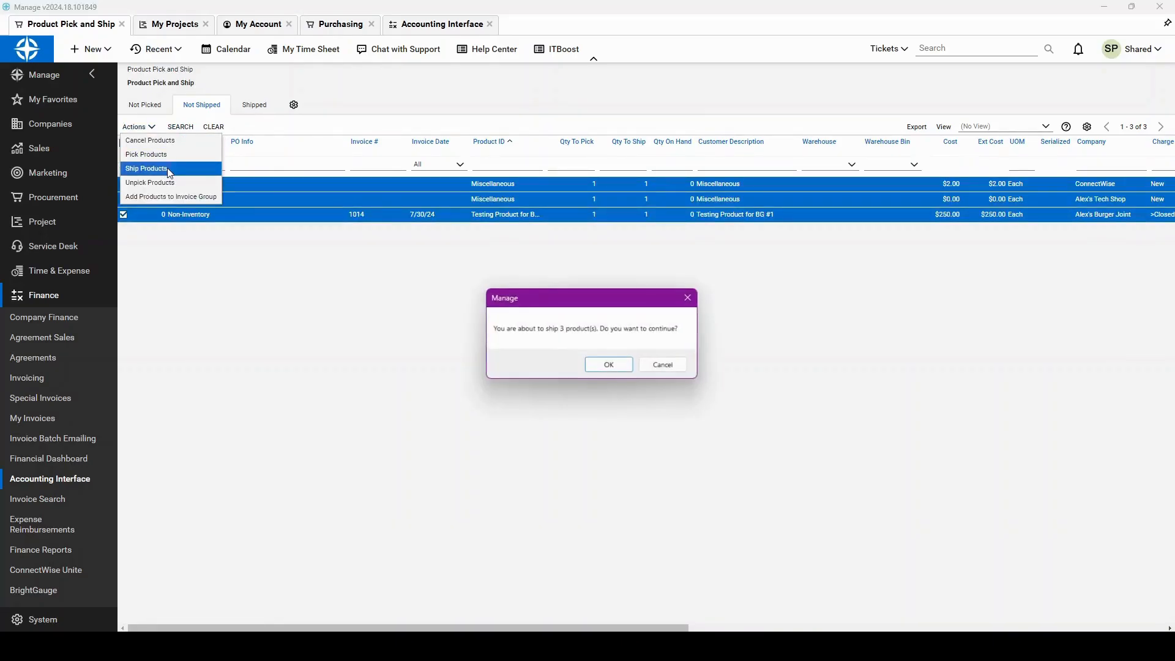
click(608, 365)
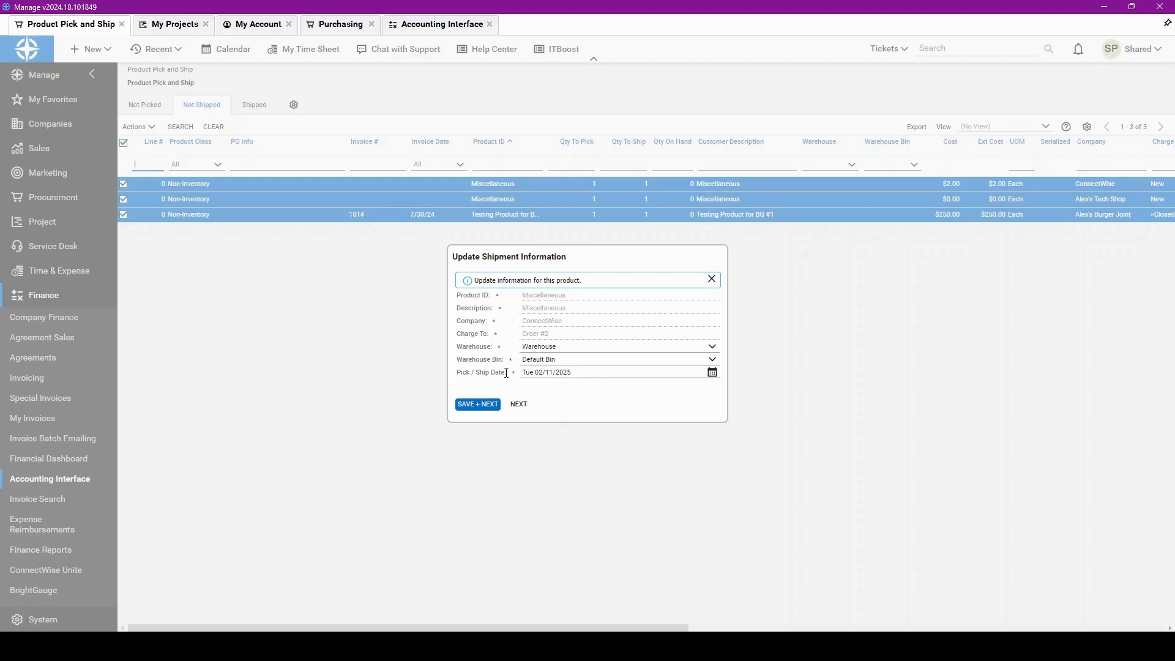
click(488, 409)
click(488, 409)
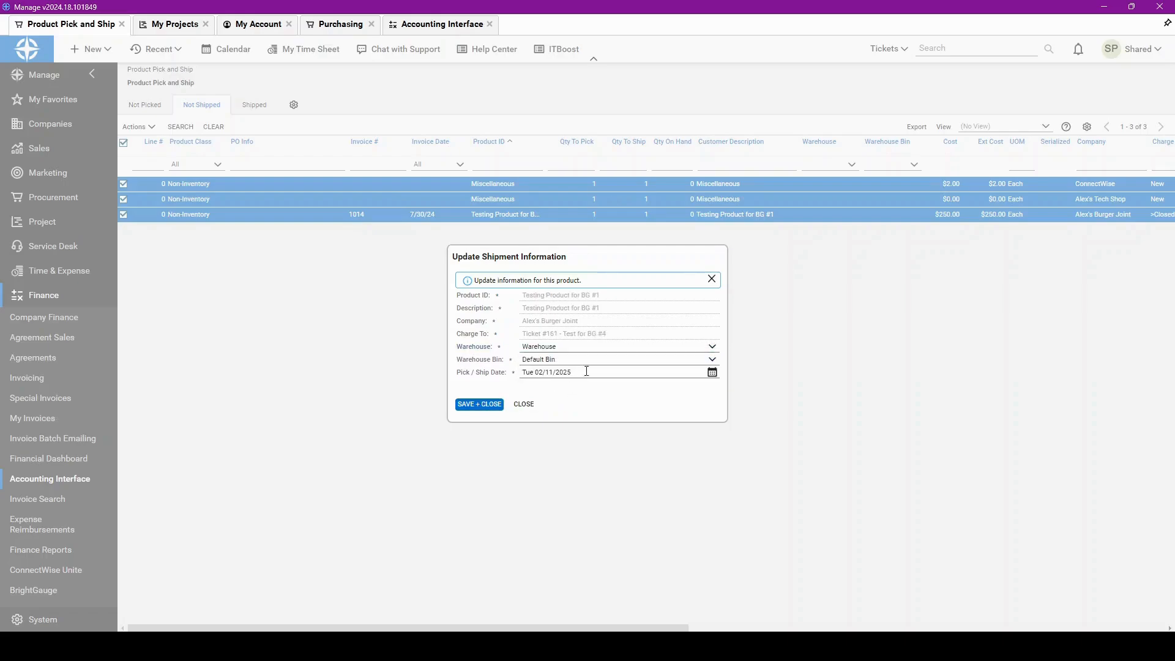
click(483, 409)
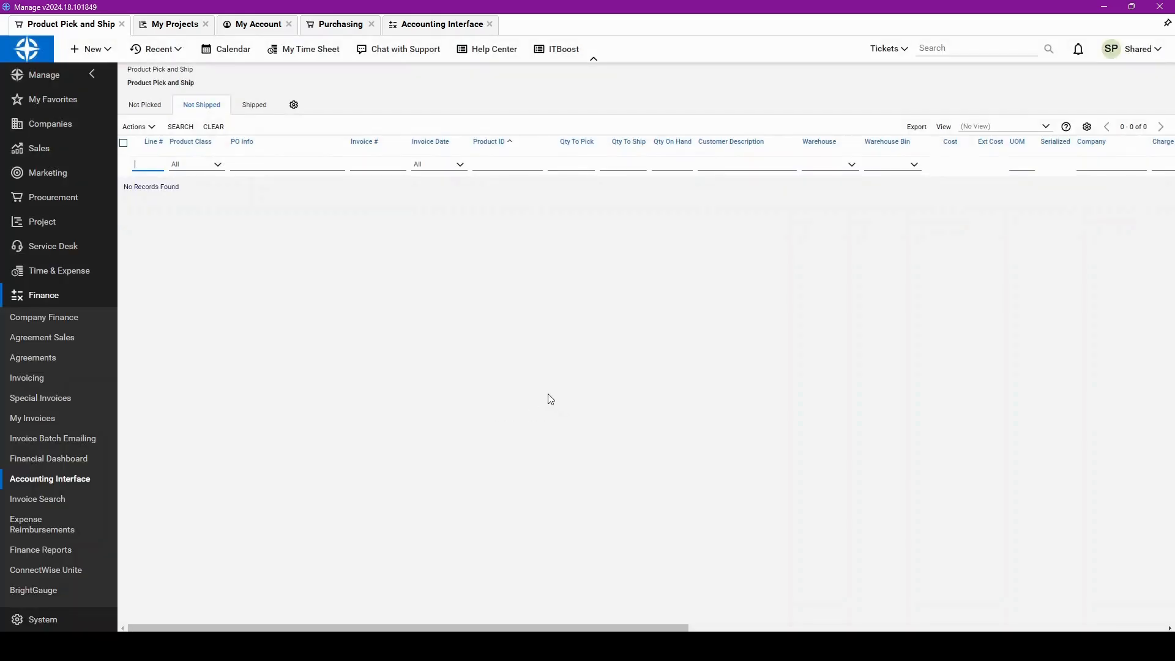
- Return to the Purchasing list and search for products still awaiting purchase through Tue 02/11/2025
click(340, 24)
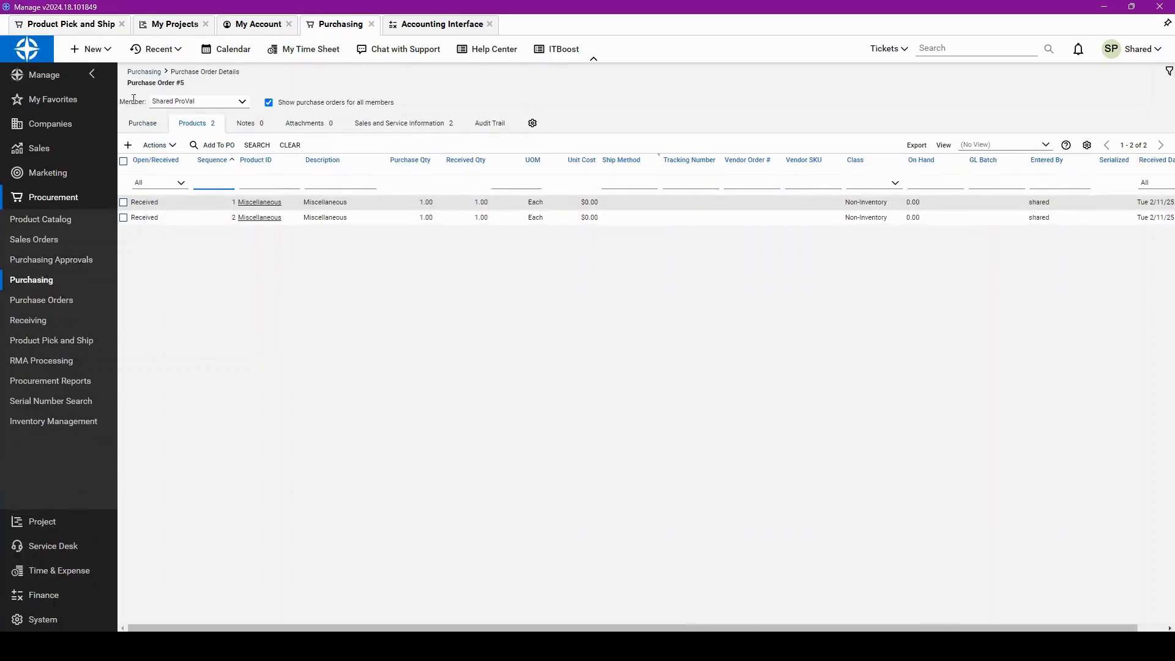
click(150, 72)
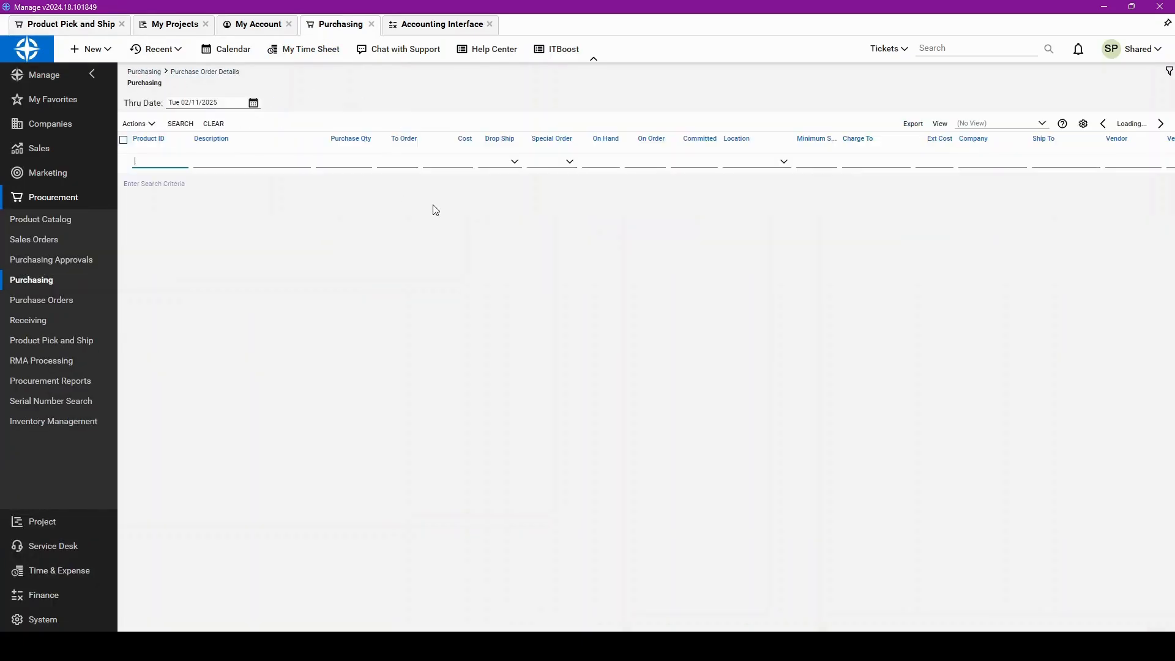
click(179, 125)
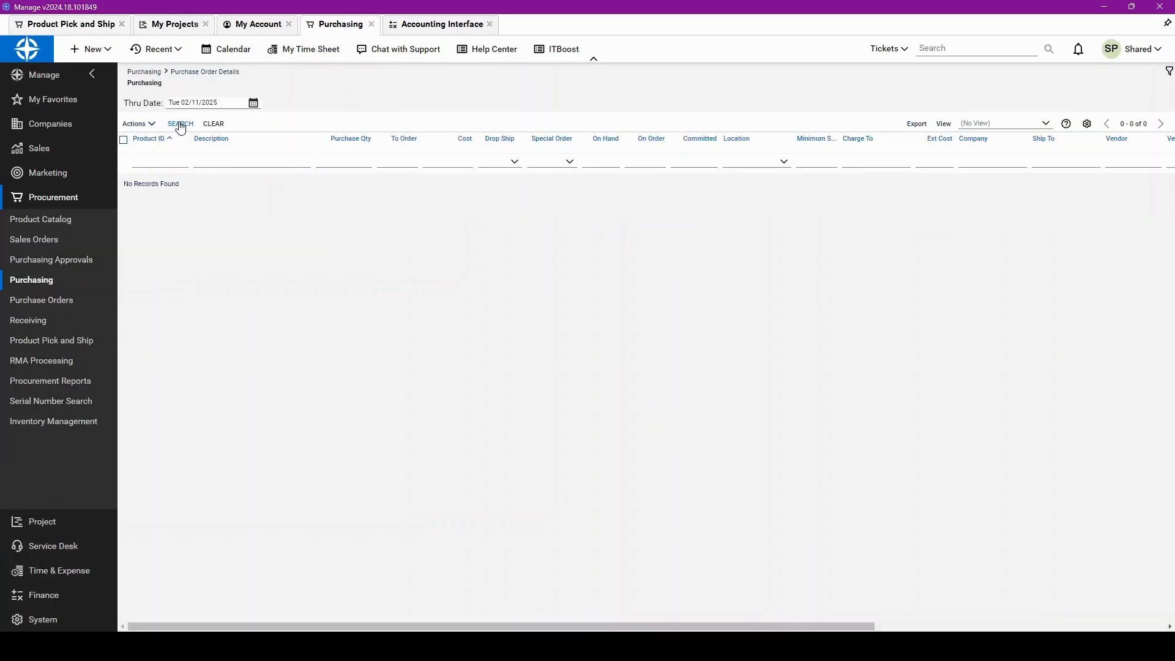